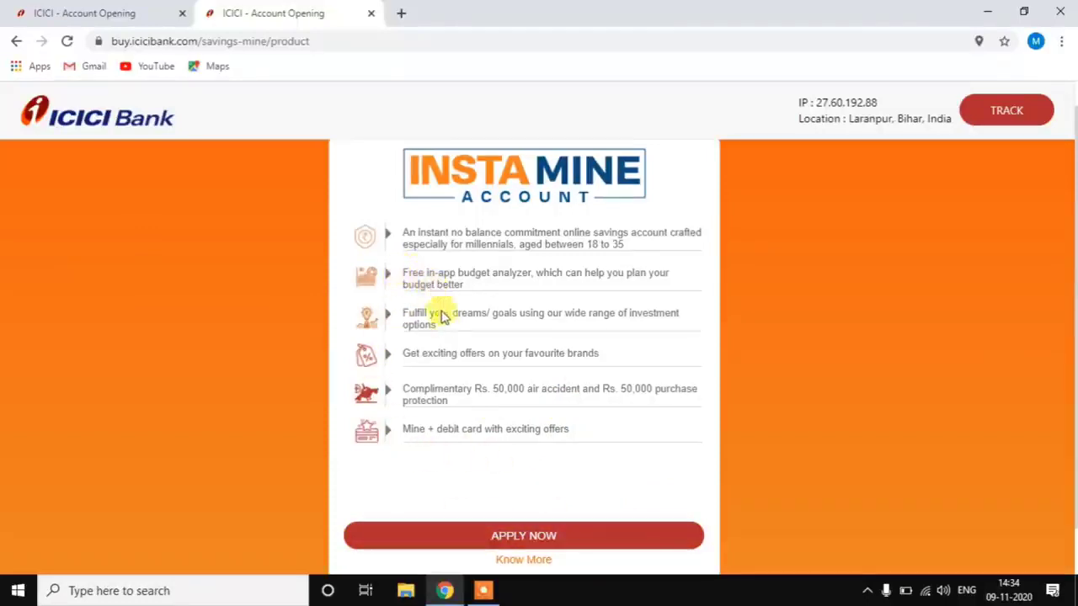
Step: Open the Insta Mine Know More details, showing the 18-35 age requirement and benefits
{"action": "left_click", "coordinate": [498, 560]}
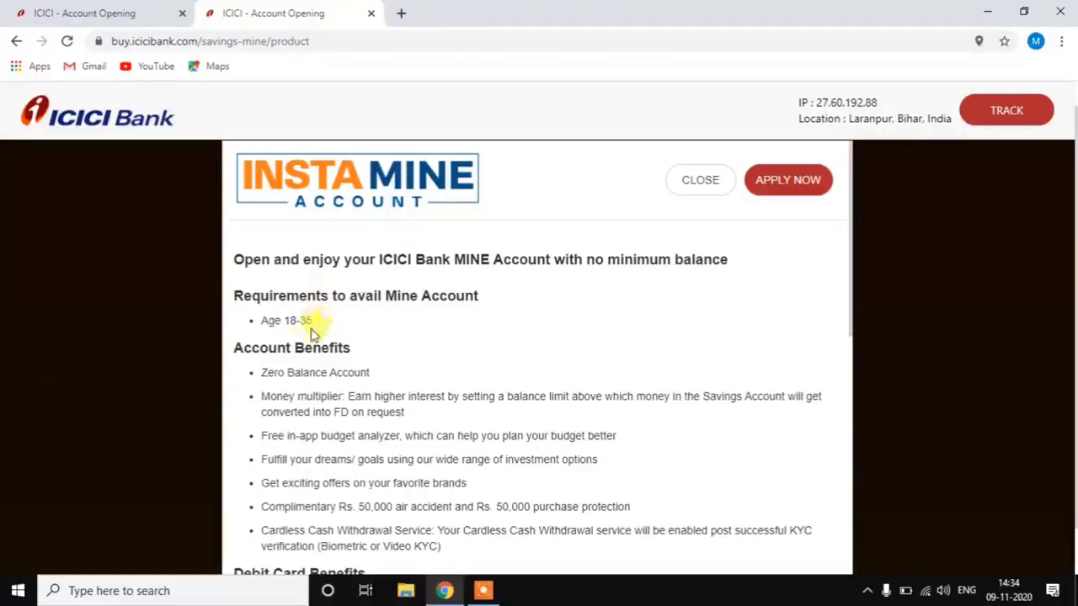
Step: Read the account details, highlighting the no minimum balance heading and 18-35 age requirement
{"action": "left_click_drag", "start_coordinate": [259, 372], "coordinate": [364, 368]}
{"action": "left_click", "coordinate": [518, 335]}
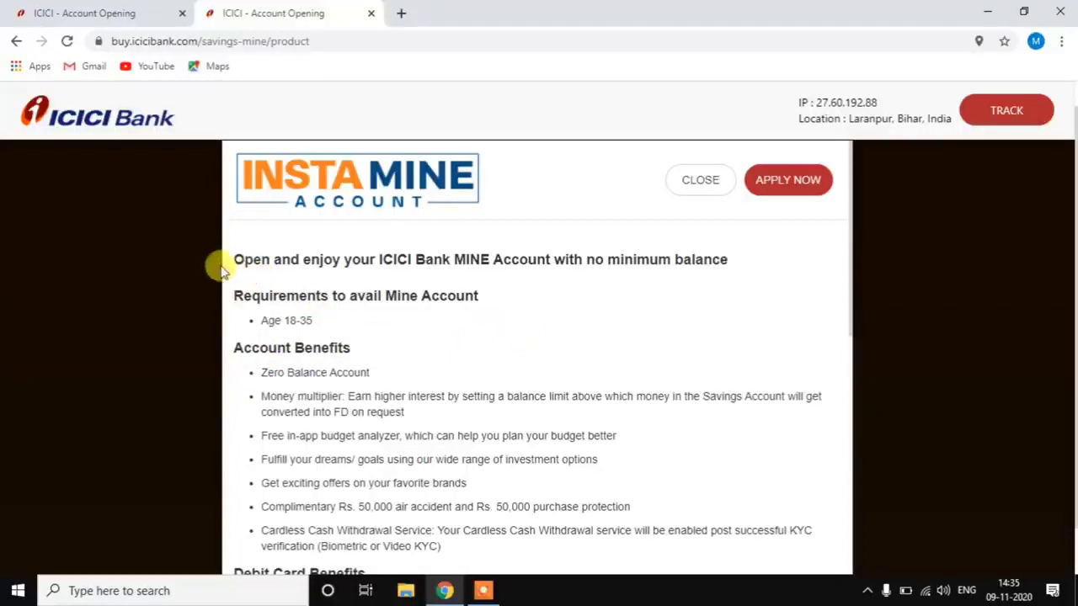
{"action": "left_click_drag", "start_coordinate": [233, 261], "coordinate": [234, 283]}
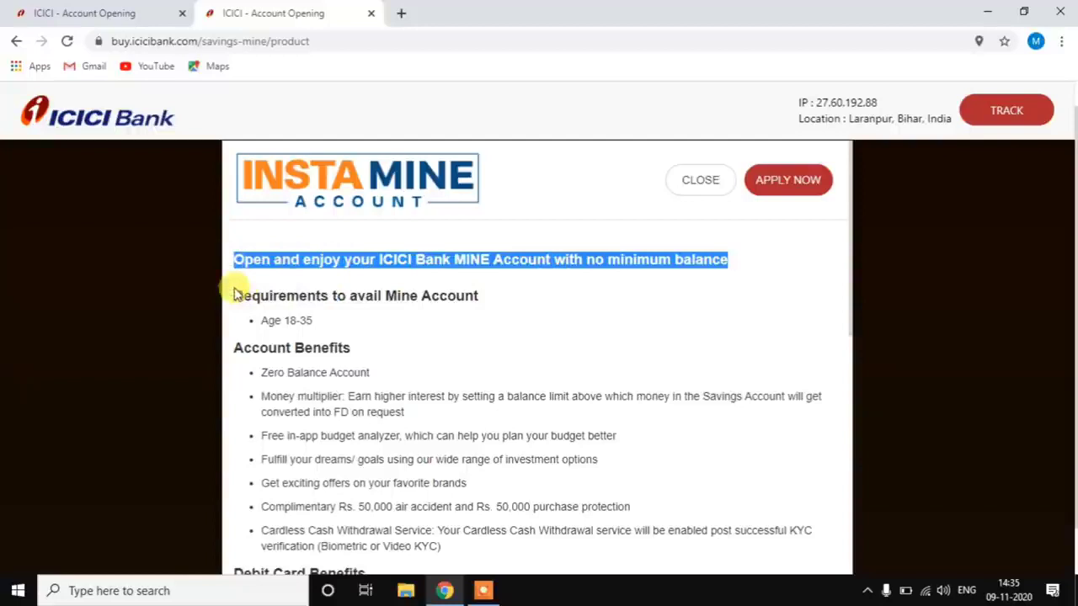
{"action": "left_click", "coordinate": [313, 321]}
{"action": "left_click_drag", "start_coordinate": [313, 320], "coordinate": [284, 321]}
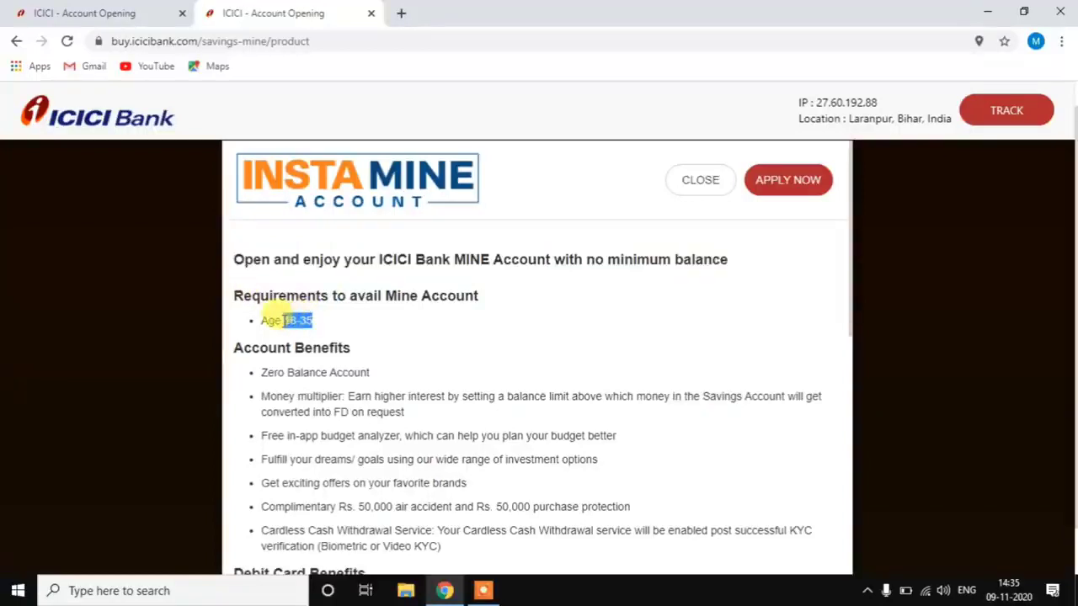
{"action": "left_click", "coordinate": [329, 325]}
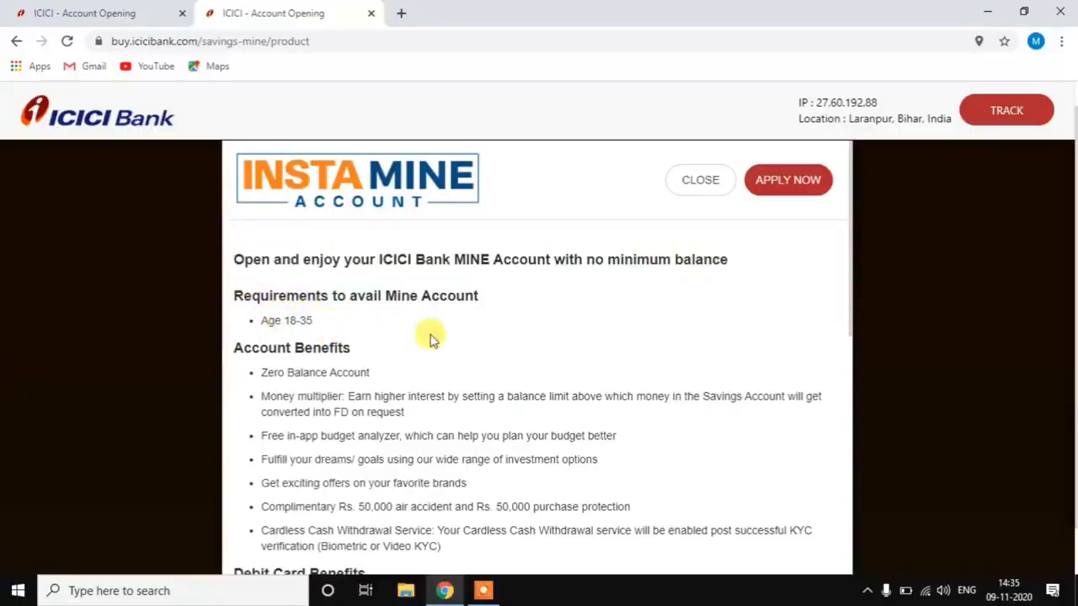
Step: Close the details pop-up and start the Insta Mine application with APPLY NOW
{"action": "left_click", "coordinate": [698, 182]}
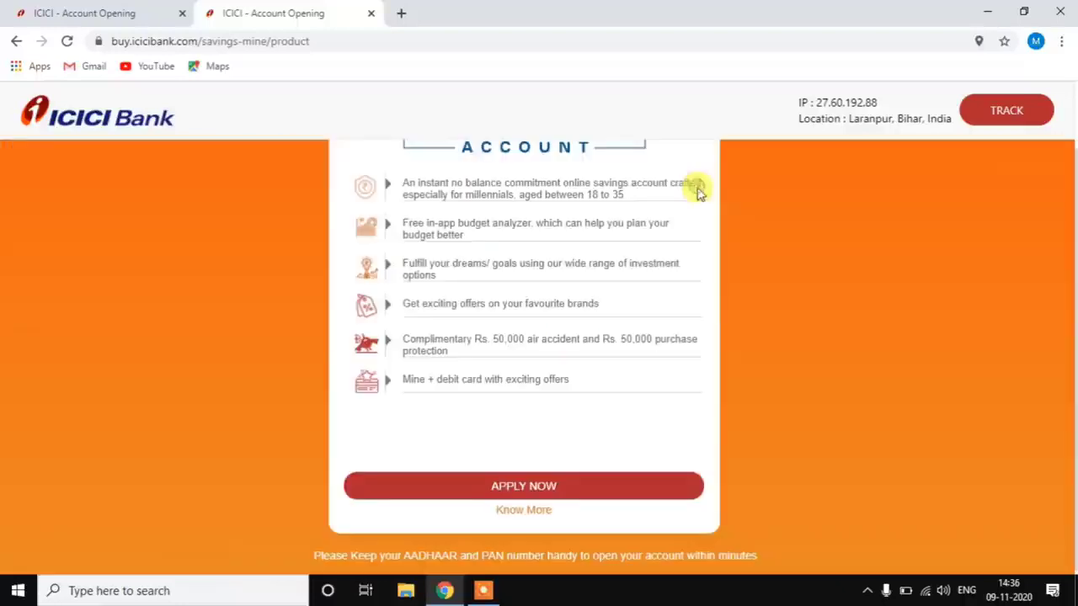
{"action": "scroll", "coordinate": [395, 240], "scroll_direction": "up", "scroll_amount": 1}
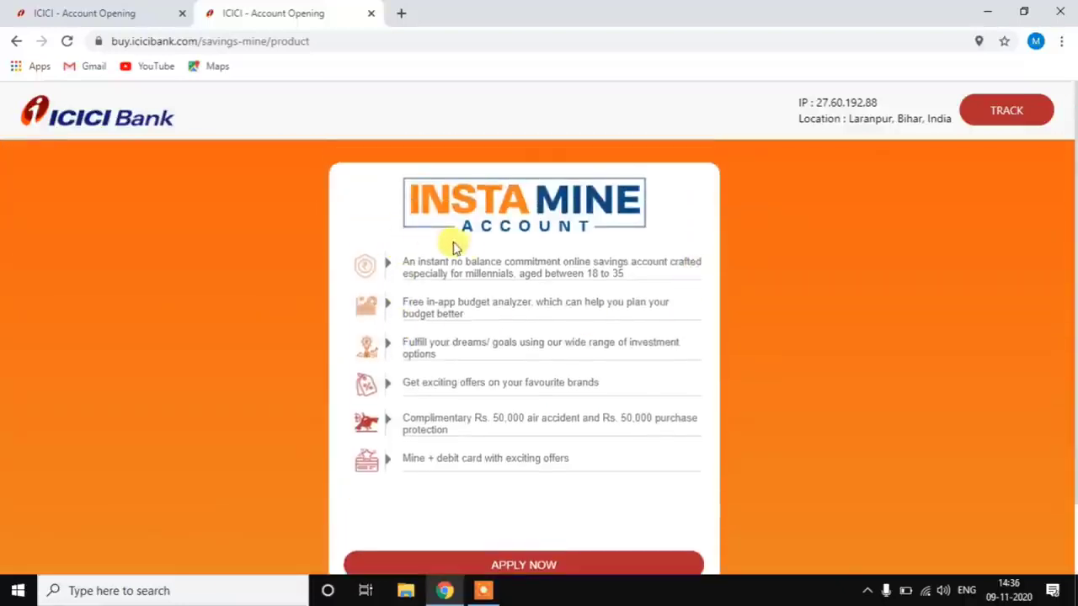
{"action": "scroll", "coordinate": [463, 250], "scroll_direction": "down", "scroll_amount": 1}
{"action": "scroll", "coordinate": [469, 255], "scroll_direction": "up", "scroll_amount": 1}
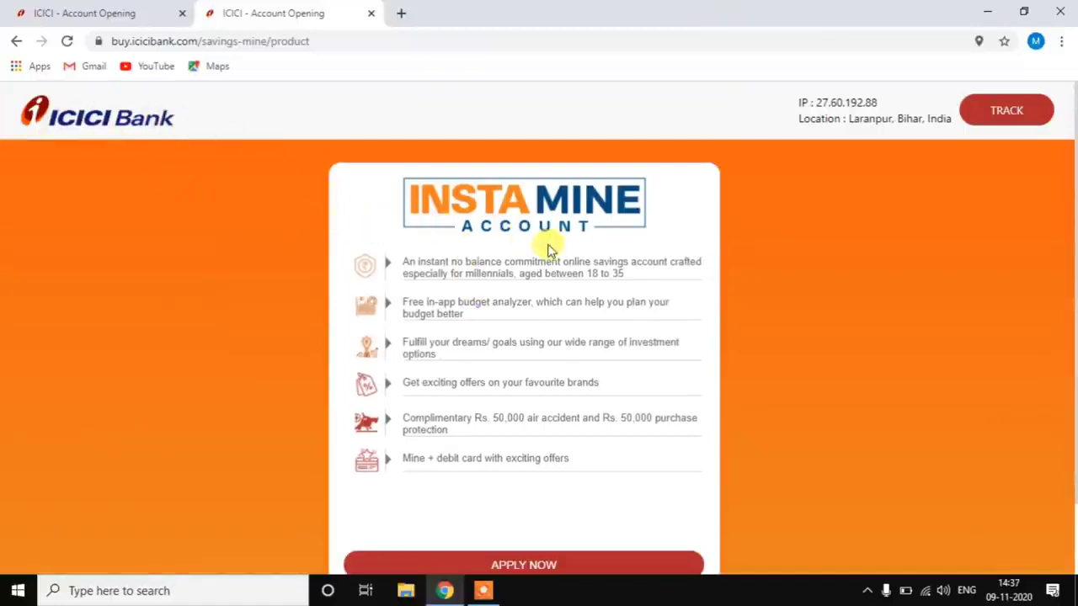
{"action": "scroll", "coordinate": [556, 404], "scroll_direction": "down", "scroll_amount": 1}
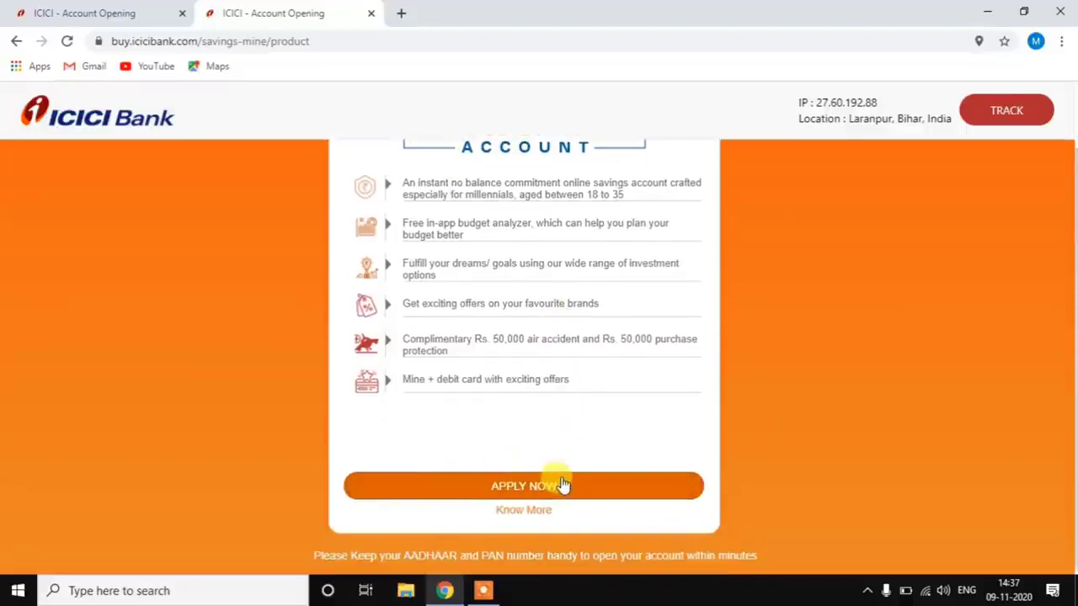
{"action": "left_click", "coordinate": [447, 483]}
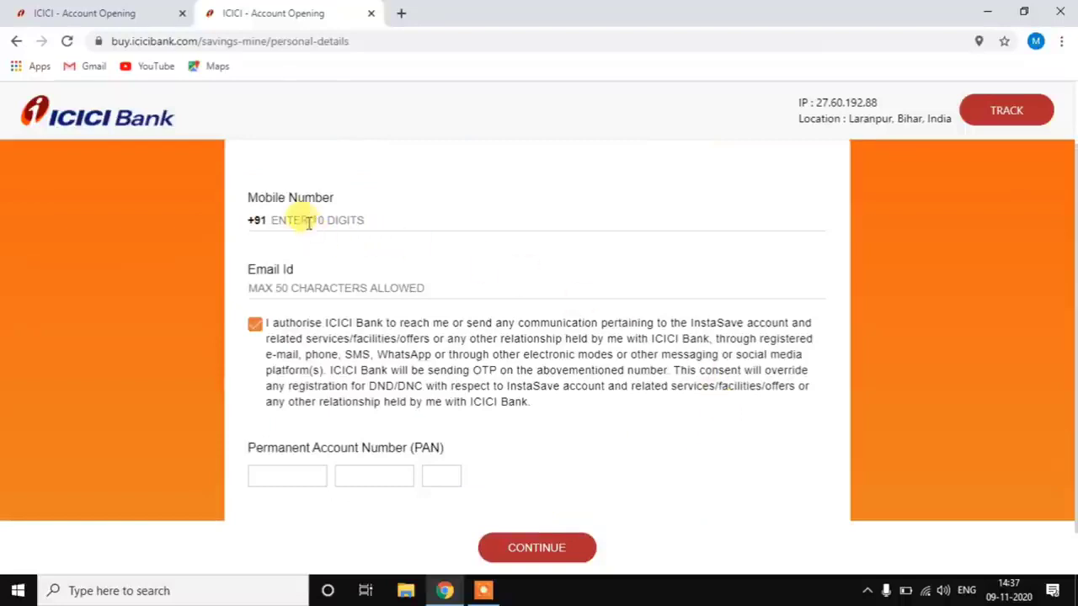
Step: Enter the mobile number, e-mail ID and PAN, keep consent ticked, and submit for verification
{"action": "left_click_drag", "start_coordinate": [243, 196], "coordinate": [364, 210]}
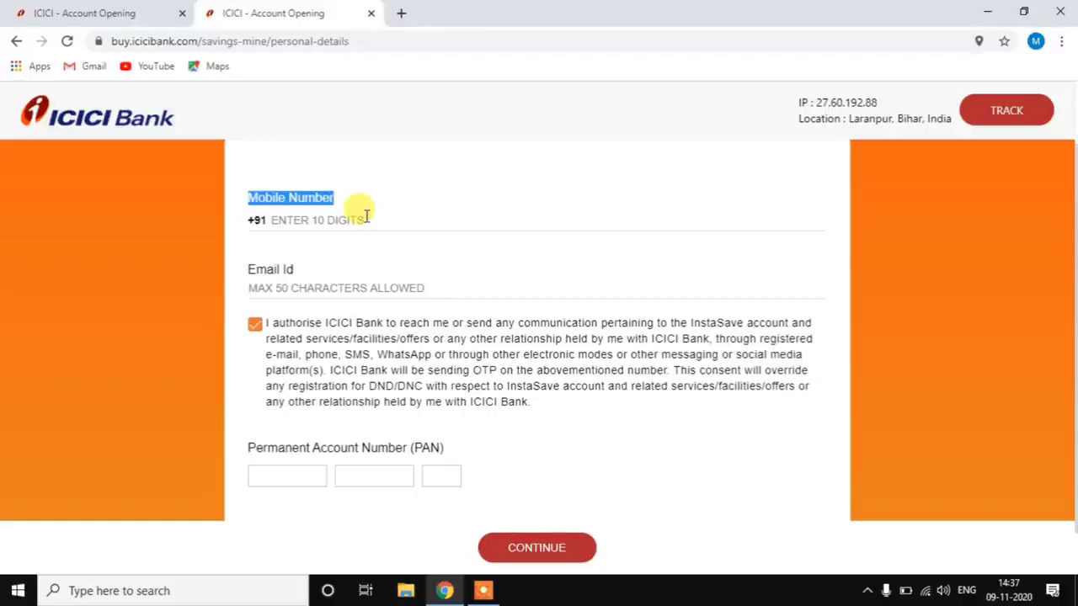
{"action": "left_click", "coordinate": [366, 218]}
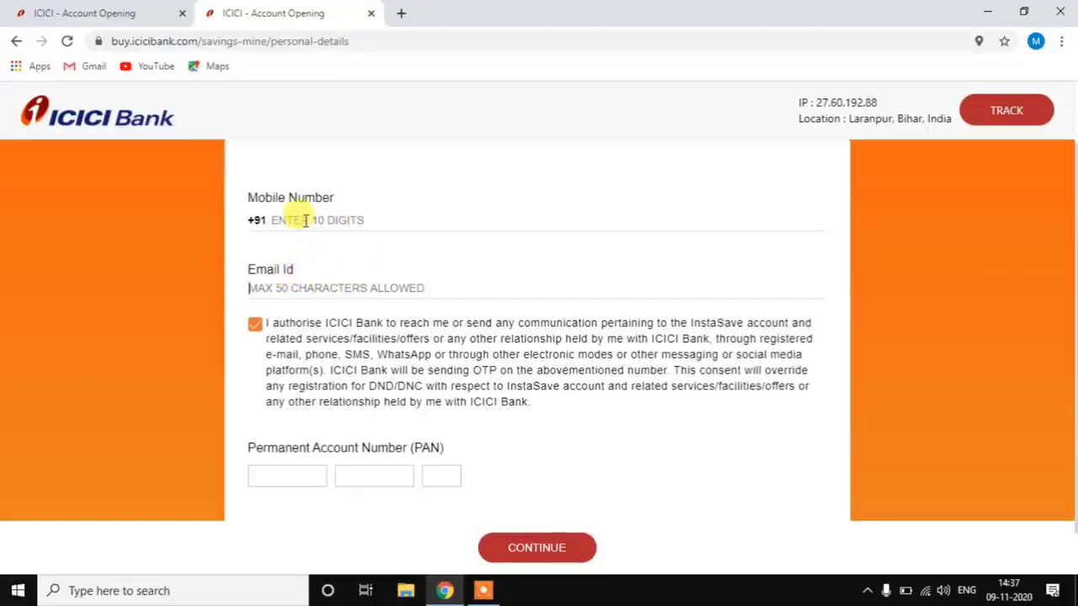
{"action": "left_click_drag", "start_coordinate": [243, 271], "coordinate": [303, 272]}
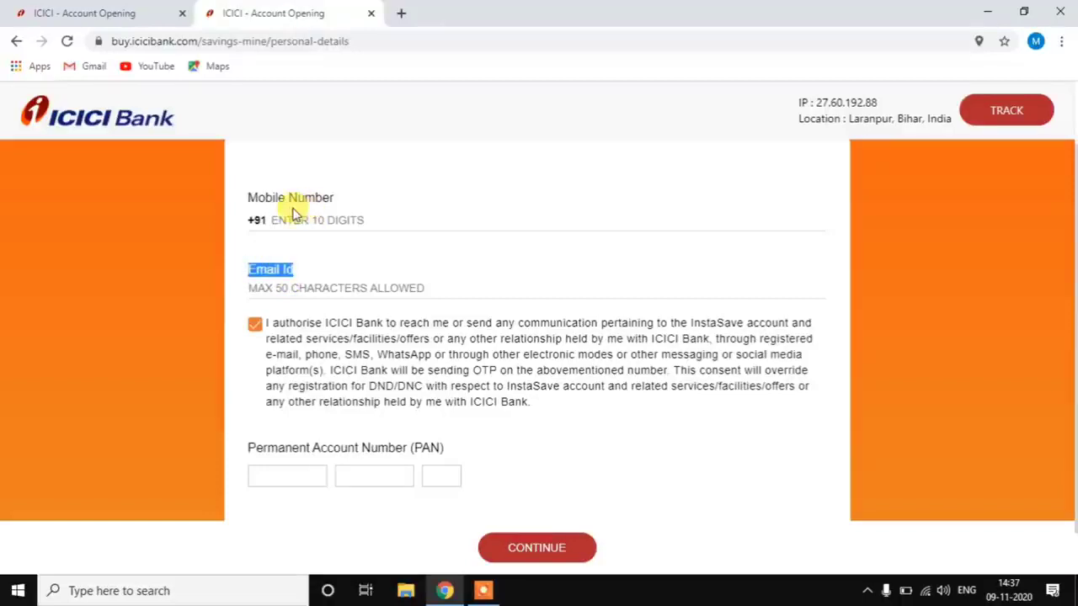
{"action": "left_click", "coordinate": [284, 289]}
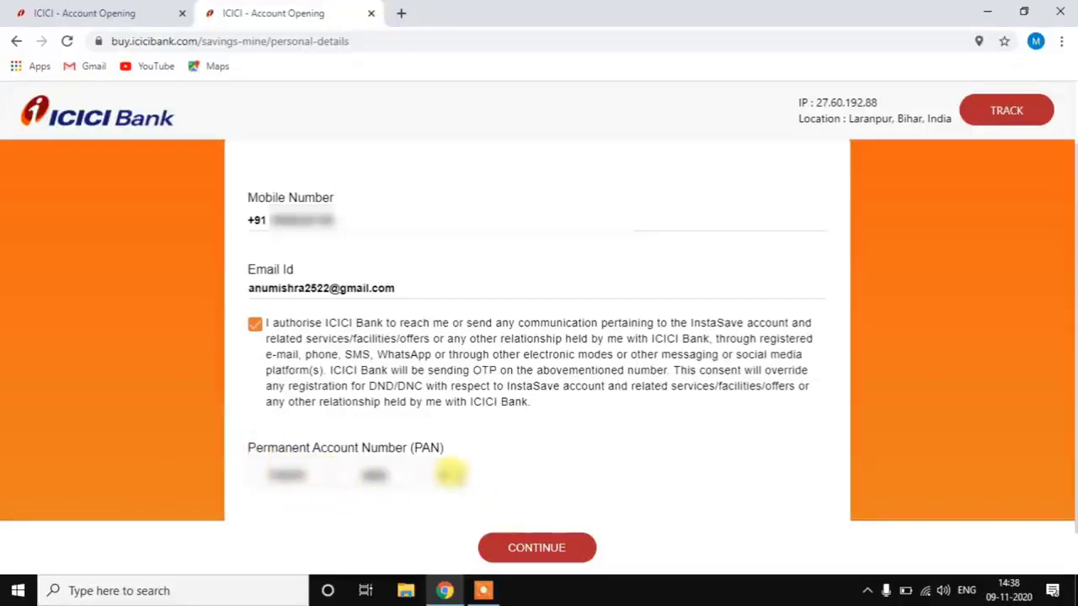
{"action": "left_click", "coordinate": [528, 551]}
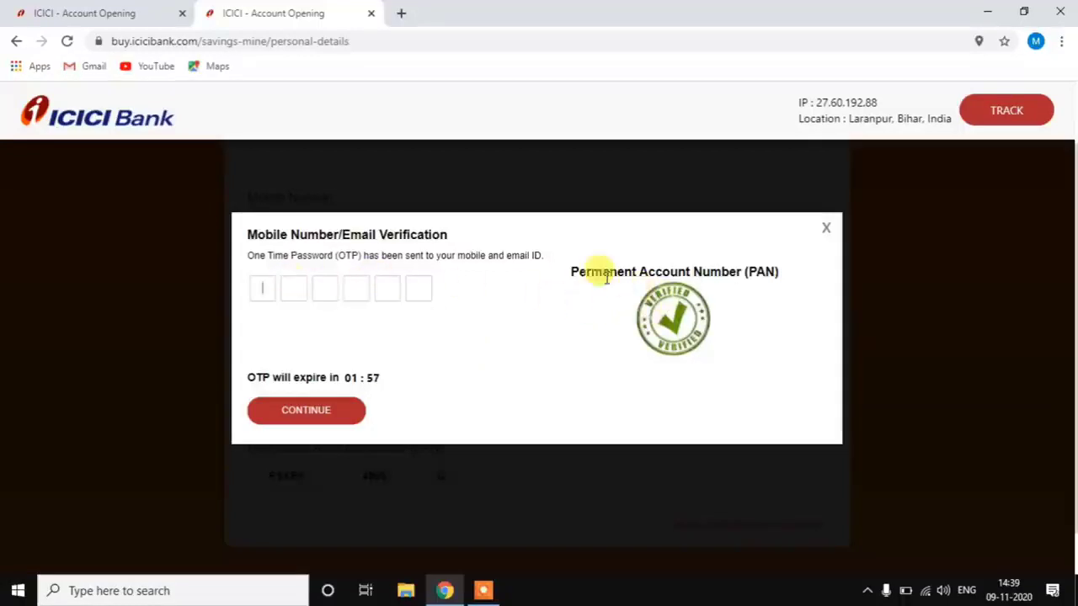
Step: Enter the six-digit OTP in the Mobile Number/Email Verification pop-up and submit it
{"action": "left_click_drag", "start_coordinate": [572, 271], "coordinate": [674, 315]}
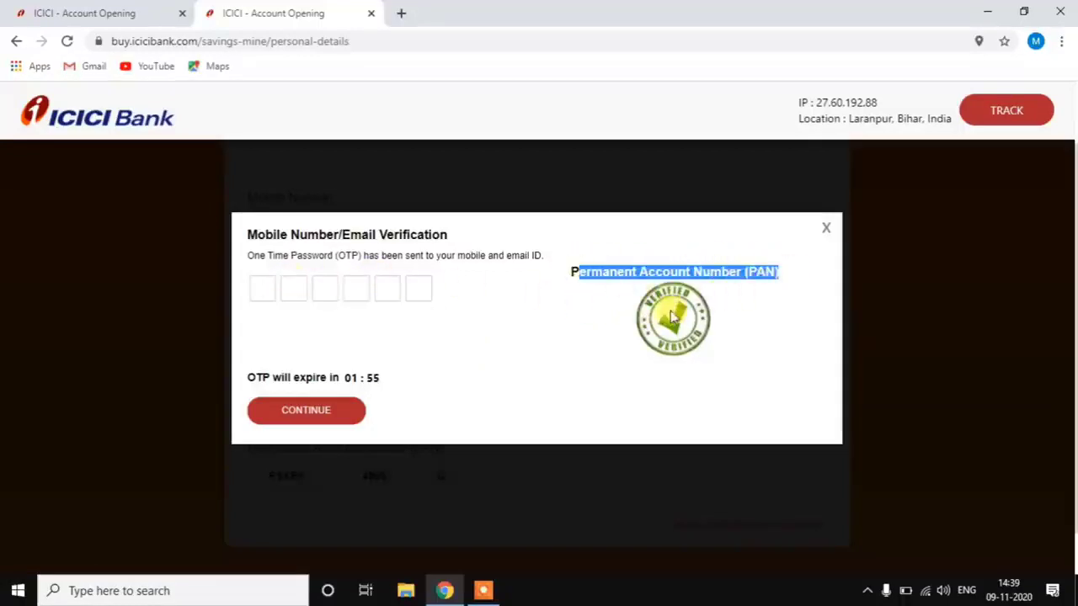
{"action": "left_click", "coordinate": [300, 328]}
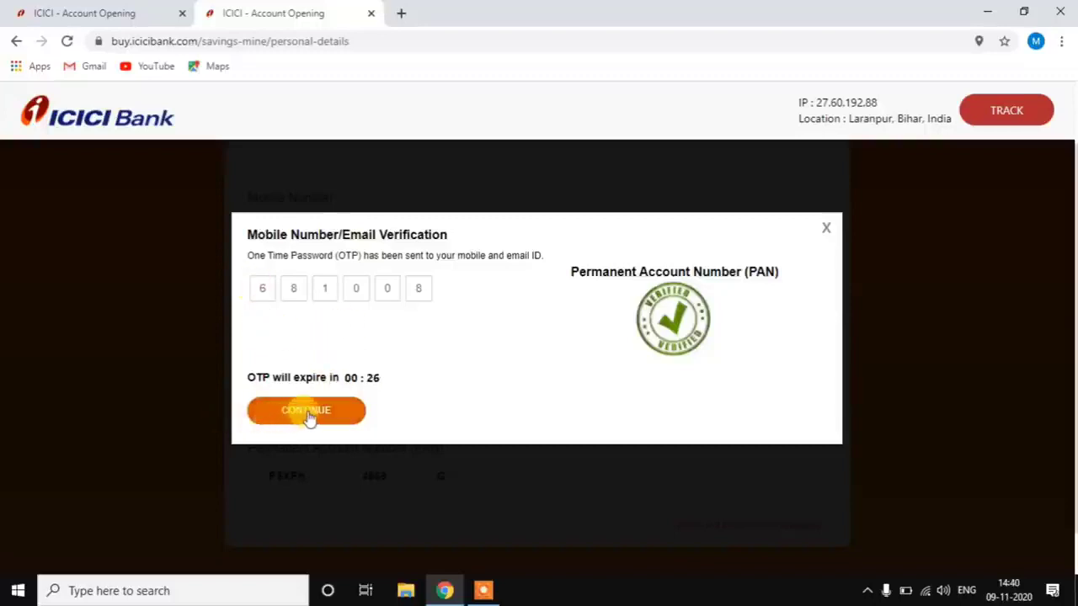
{"action": "left_click", "coordinate": [306, 412]}
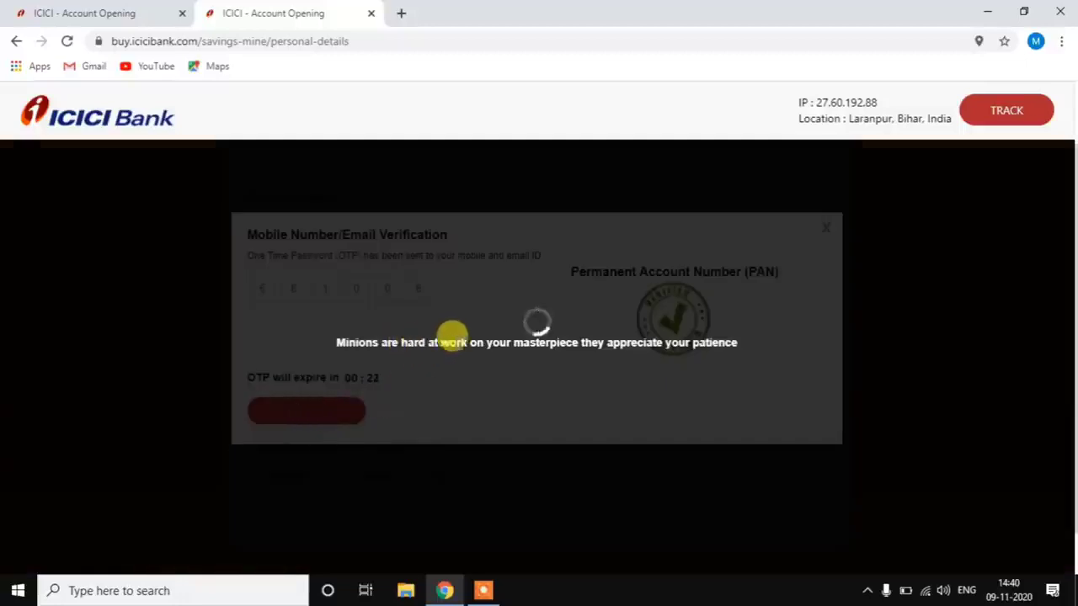
{"action": "left_click_drag", "start_coordinate": [469, 340], "coordinate": [579, 338]}
{"action": "left_click", "coordinate": [579, 335]}
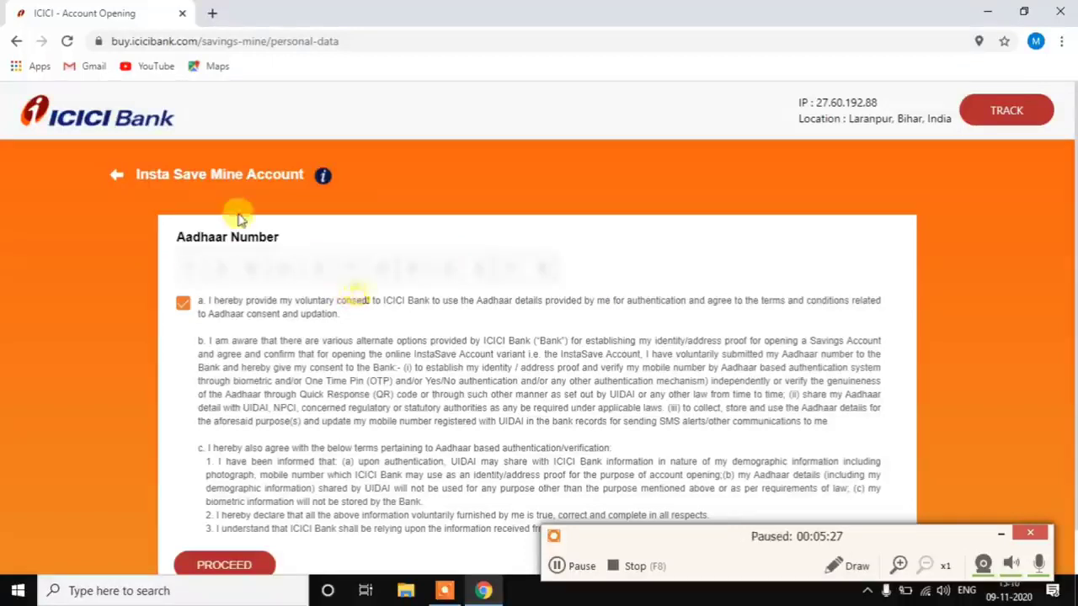
Step: Proceed with the entered Aadhaar details so UIDAI sends a one-time password
{"action": "scroll", "coordinate": [376, 305], "scroll_direction": "down", "scroll_amount": 1}
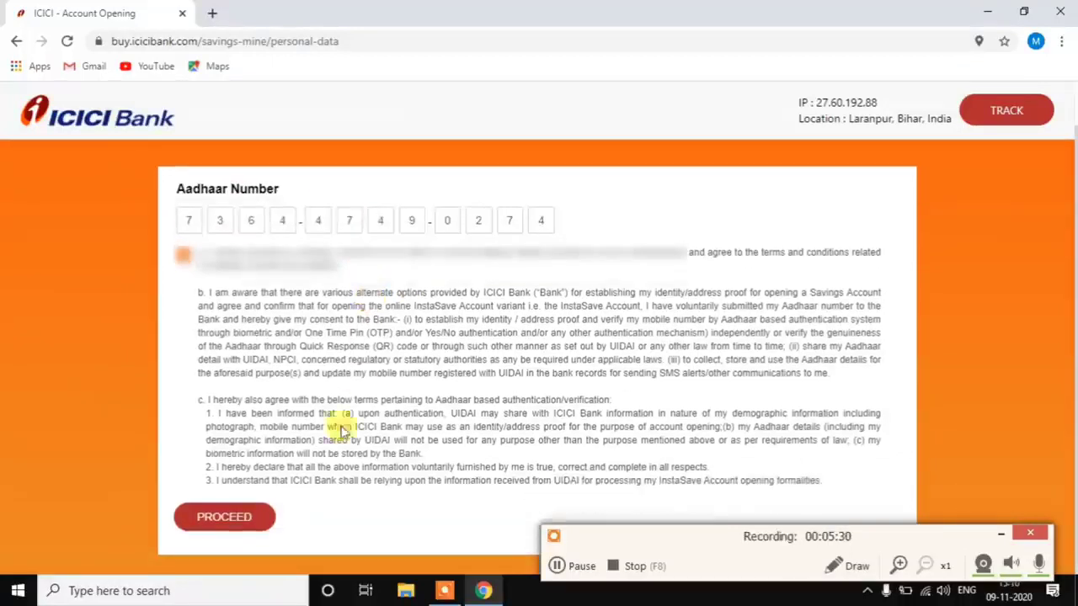
{"action": "left_click", "coordinate": [233, 515]}
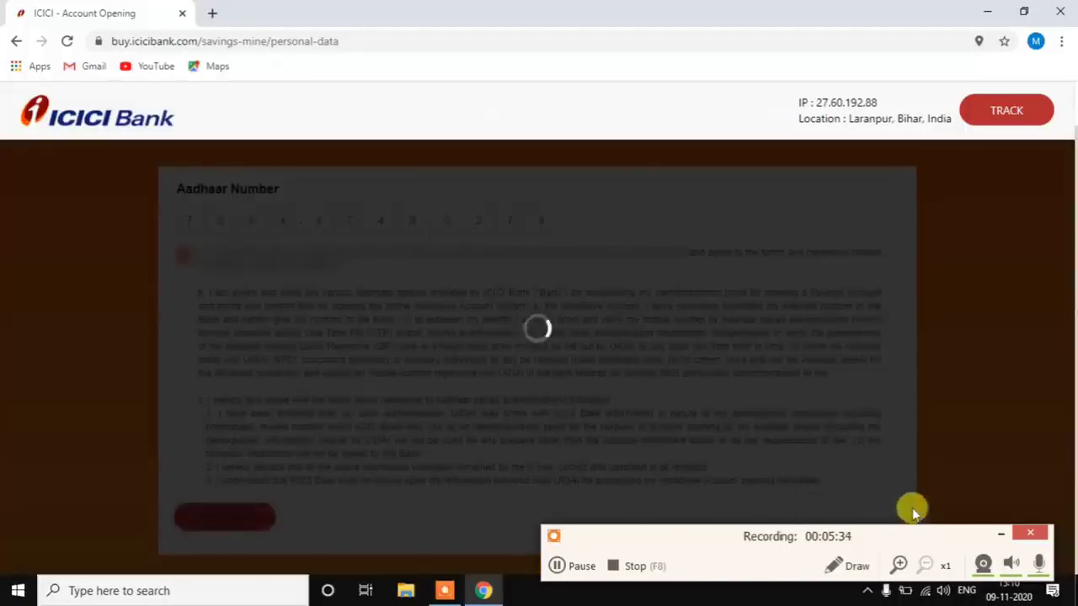
{"action": "left_click", "coordinate": [1000, 534]}
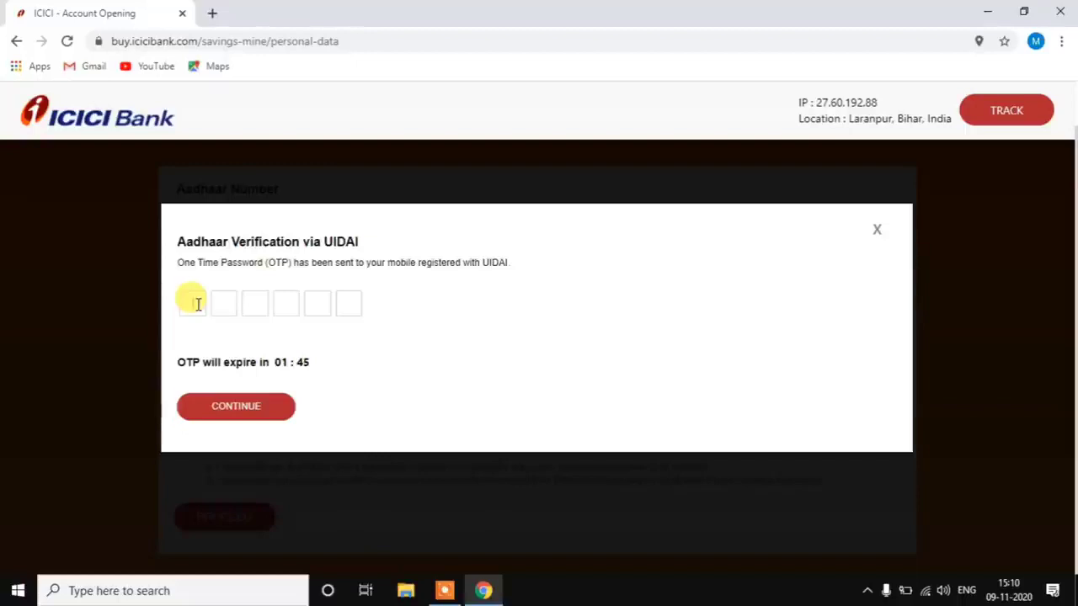
Step: Enter the six-digit UIDAI one-time password and continue to the profile form
{"action": "left_click", "coordinate": [192, 303]}
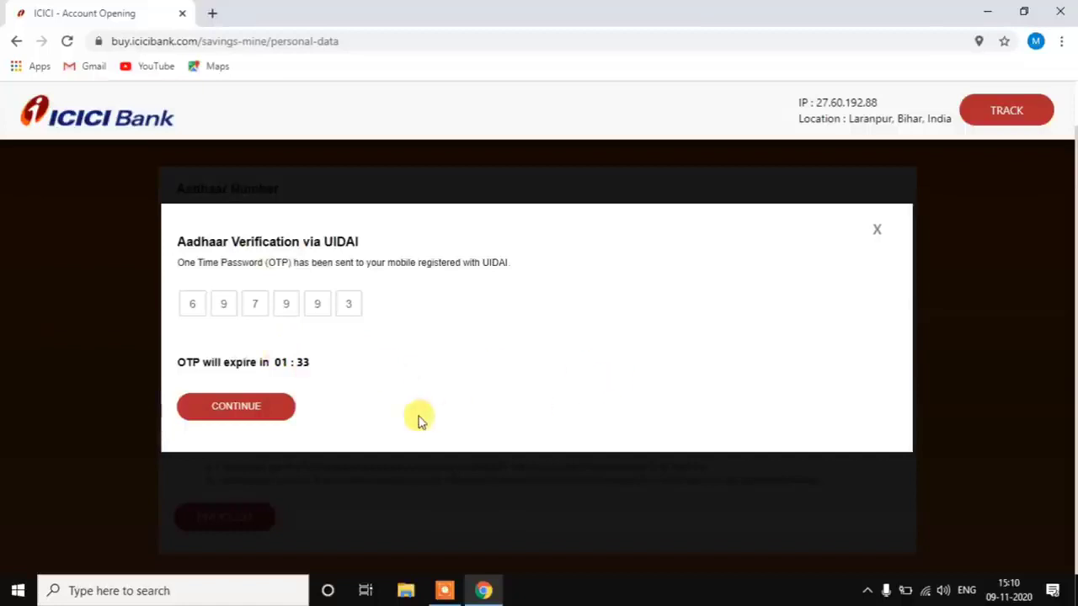
{"action": "left_click", "coordinate": [244, 408]}
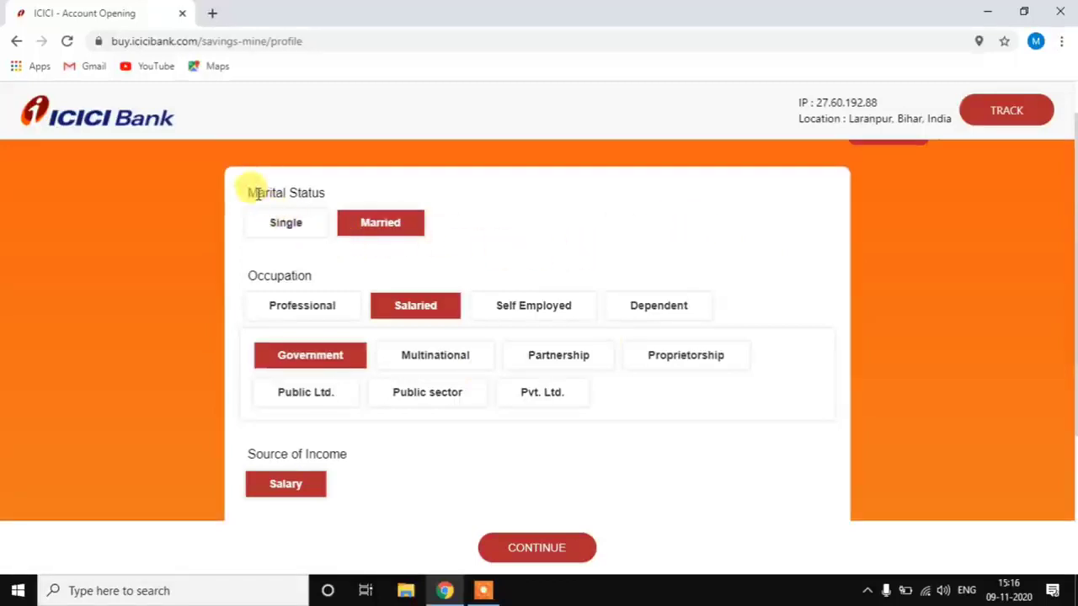
Step: Check the Marital Status field, then change the occupation from Salaried to Dependent
{"action": "left_click_drag", "start_coordinate": [250, 192], "coordinate": [329, 197]}
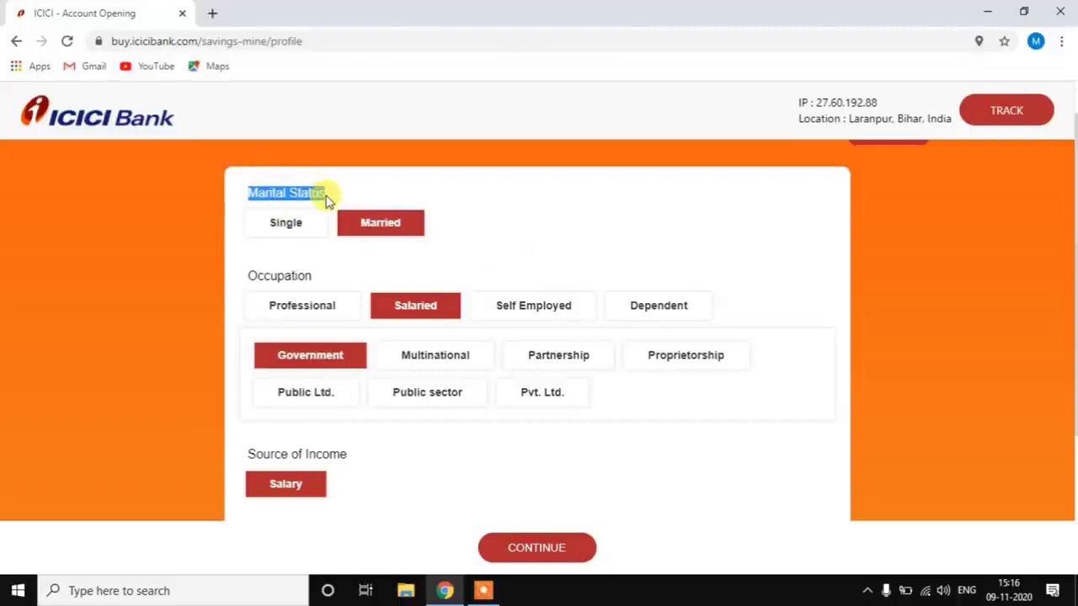
{"action": "left_click", "coordinate": [421, 199]}
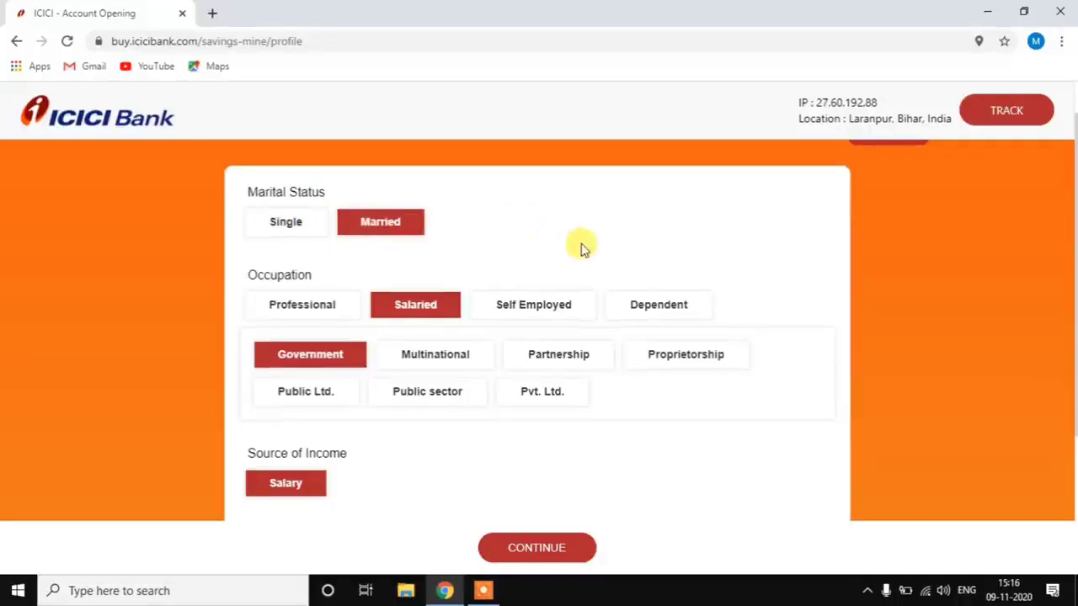
{"action": "scroll", "coordinate": [580, 245], "scroll_direction": "down", "scroll_amount": 1}
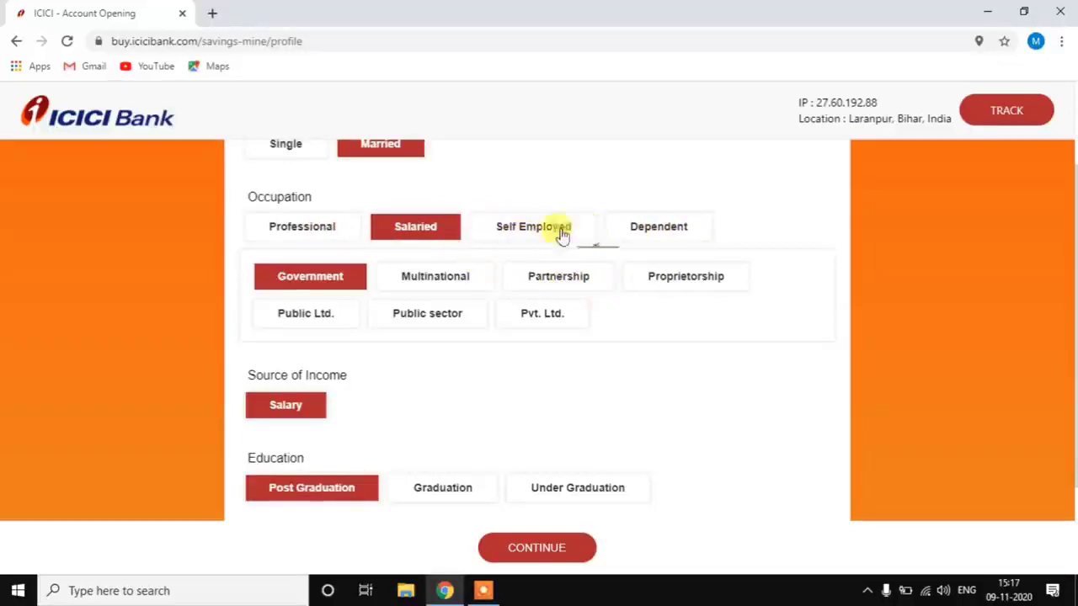
{"action": "left_click", "coordinate": [654, 238]}
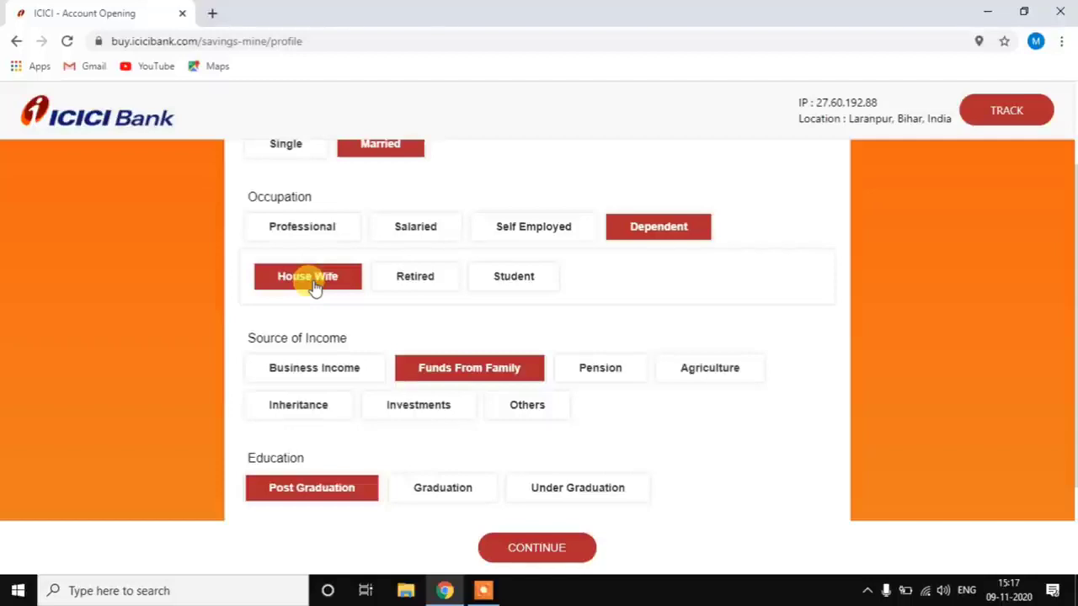
Step: Scroll past Source of Income and set education to Under Graduation
{"action": "scroll", "coordinate": [310, 283], "scroll_direction": "down", "scroll_amount": 1}
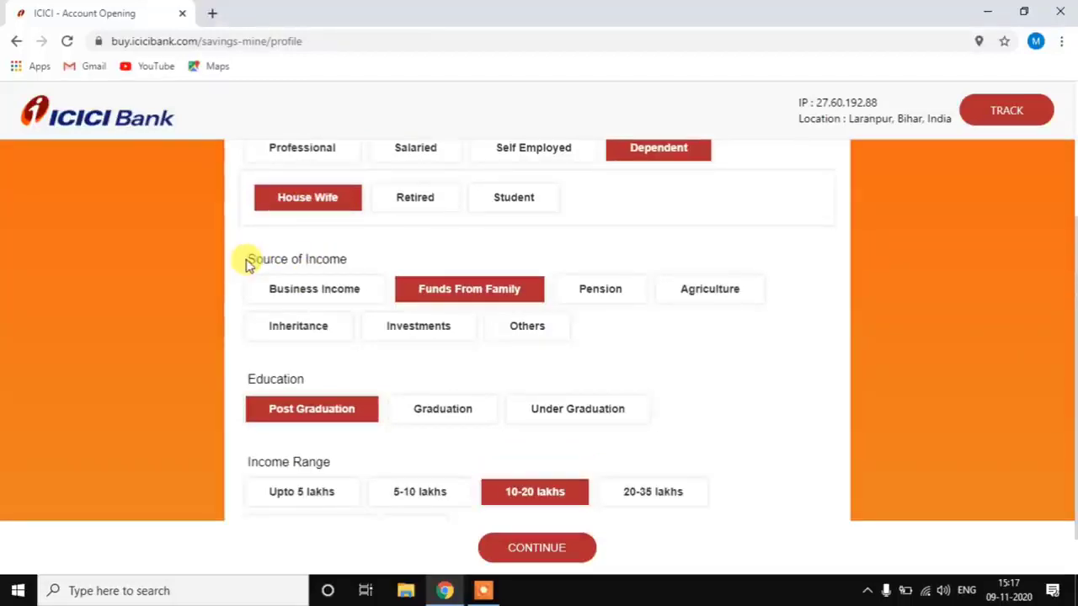
{"action": "left_click_drag", "start_coordinate": [246, 259], "coordinate": [383, 264]}
{"action": "left_click", "coordinate": [383, 263]}
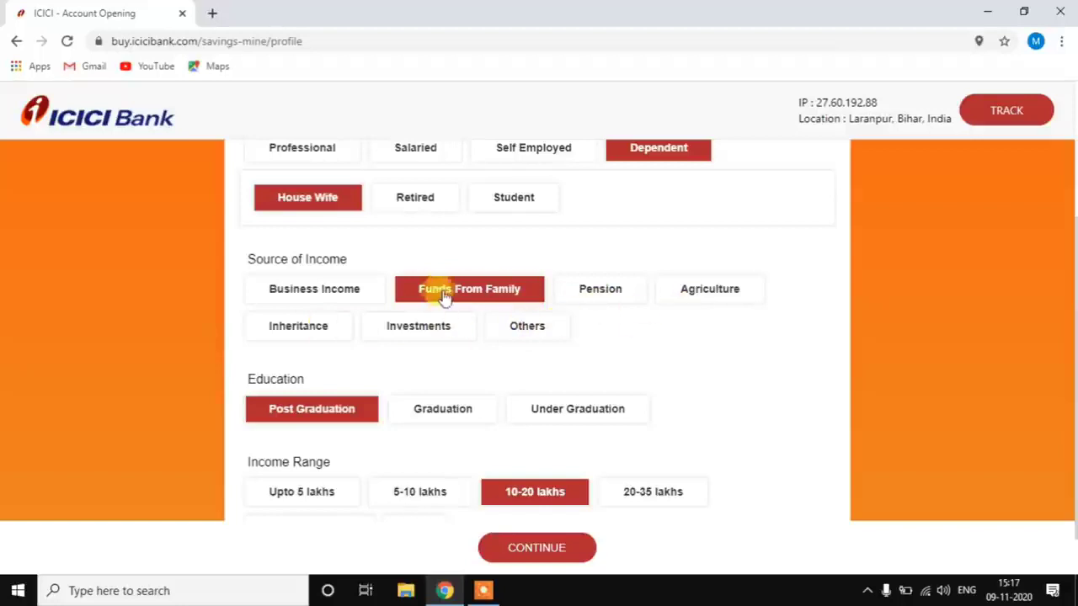
{"action": "scroll", "coordinate": [633, 307], "scroll_direction": "down", "scroll_amount": 1}
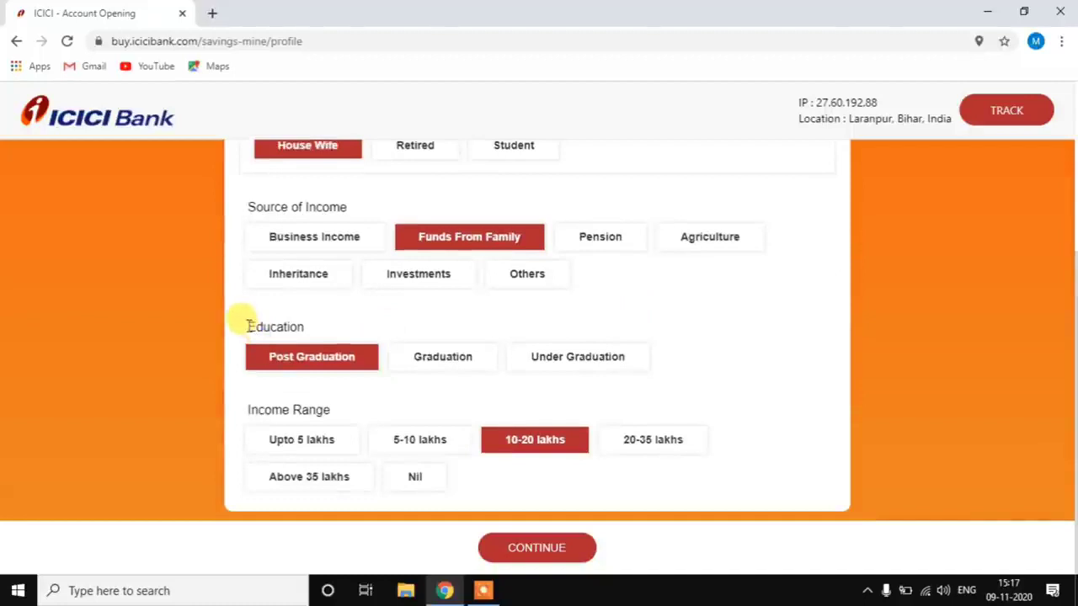
{"action": "left_click_drag", "start_coordinate": [249, 326], "coordinate": [336, 330]}
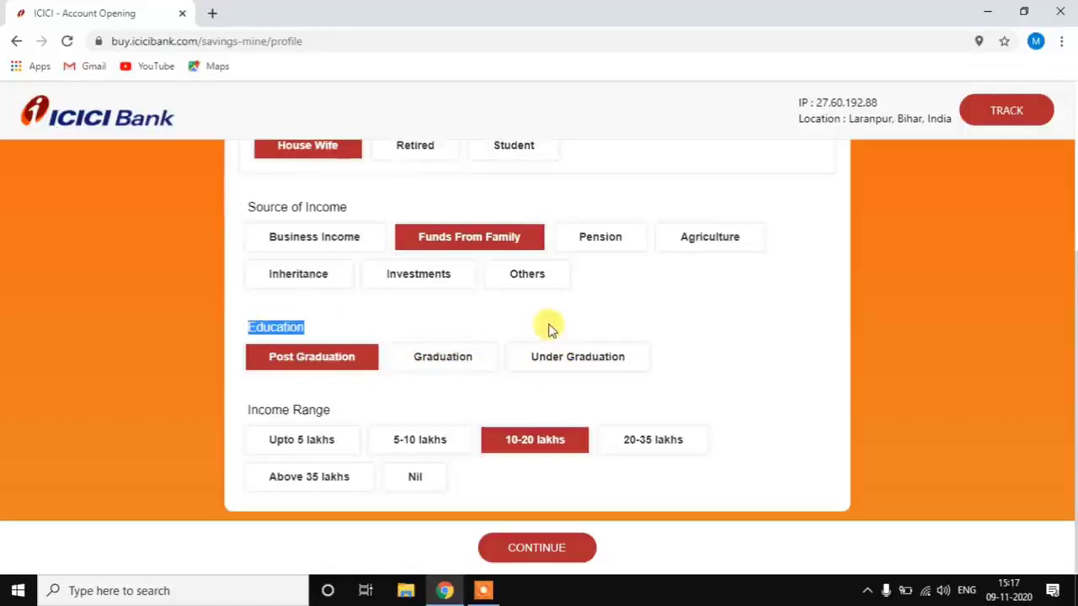
{"action": "left_click", "coordinate": [558, 372]}
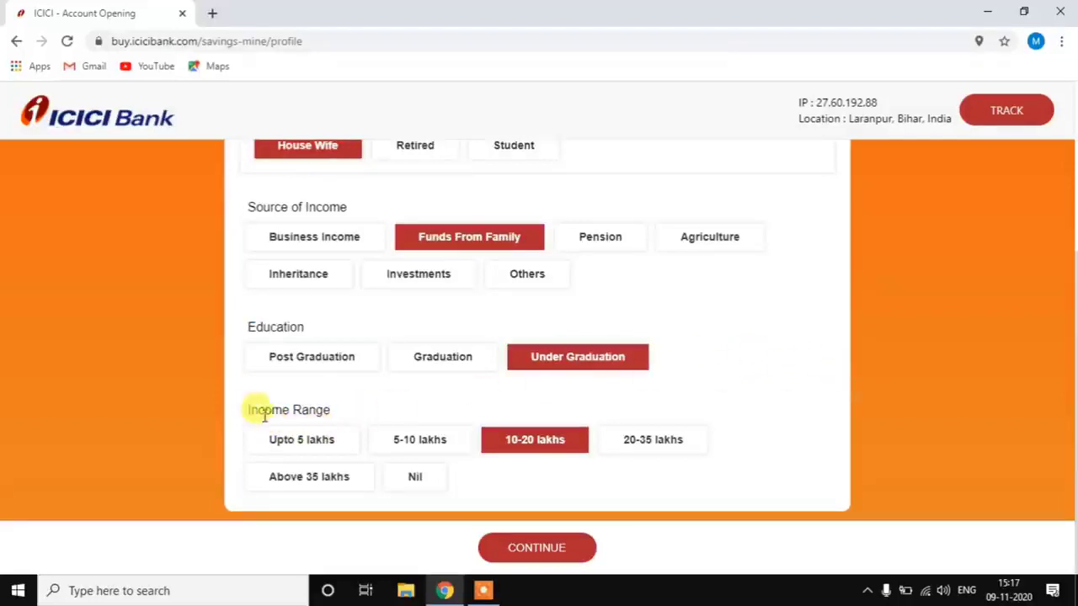
Step: Set the income range to Nil and submit the profile details
{"action": "left_click_drag", "start_coordinate": [253, 410], "coordinate": [337, 409]}
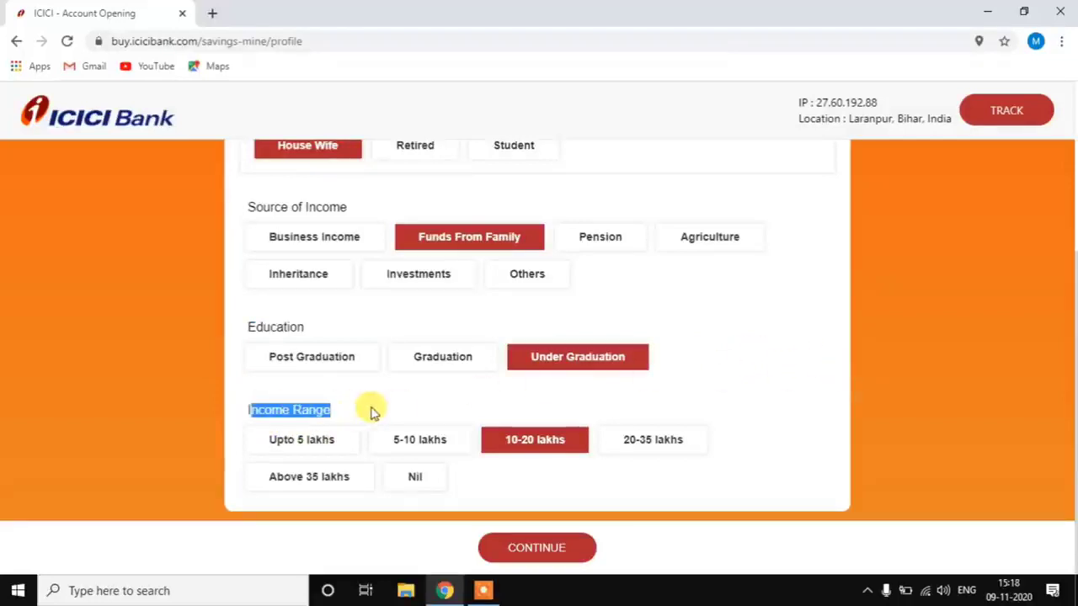
{"action": "left_click", "coordinate": [437, 408]}
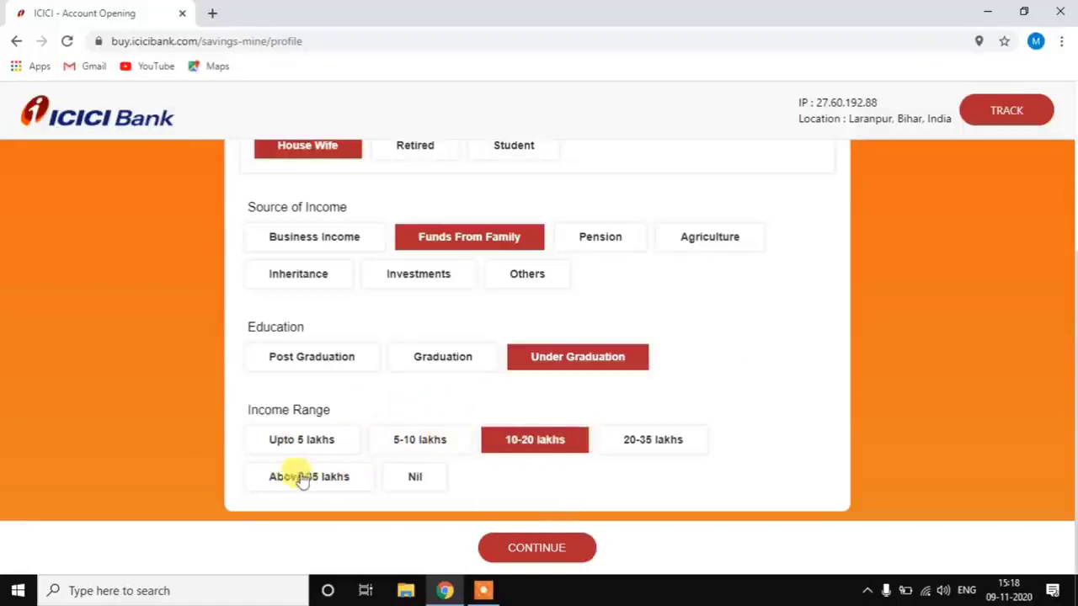
{"action": "left_click_drag", "start_coordinate": [259, 411], "coordinate": [405, 410]}
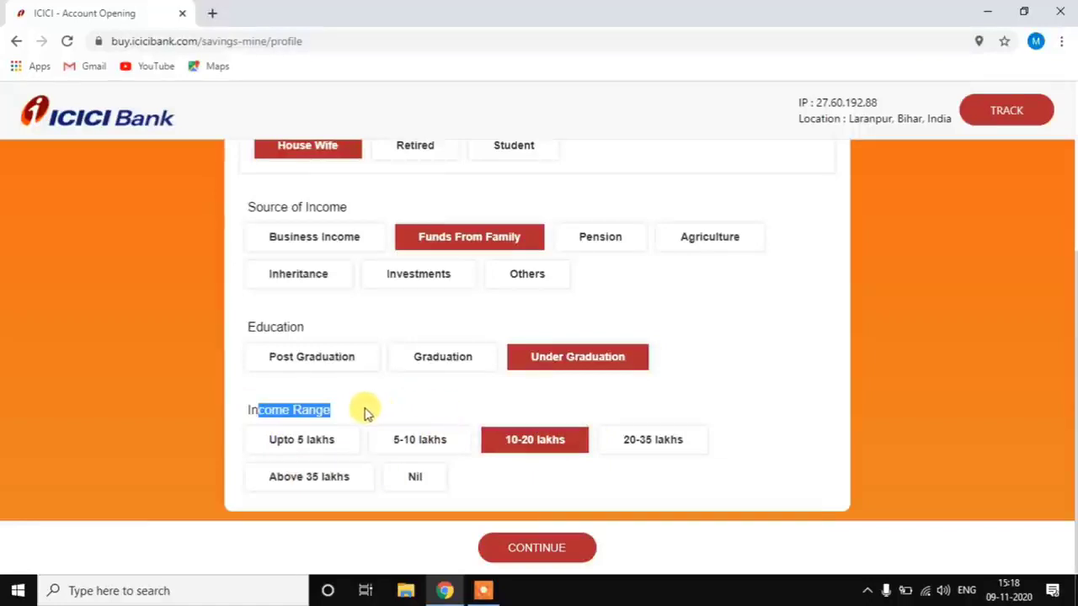
{"action": "left_click", "coordinate": [425, 482]}
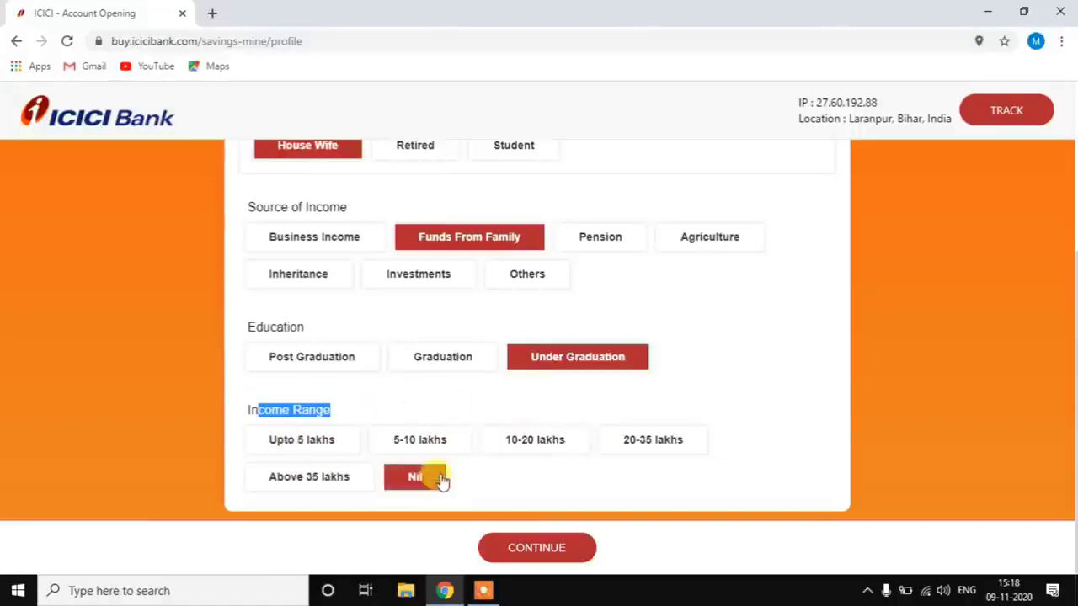
{"action": "left_click", "coordinate": [248, 404]}
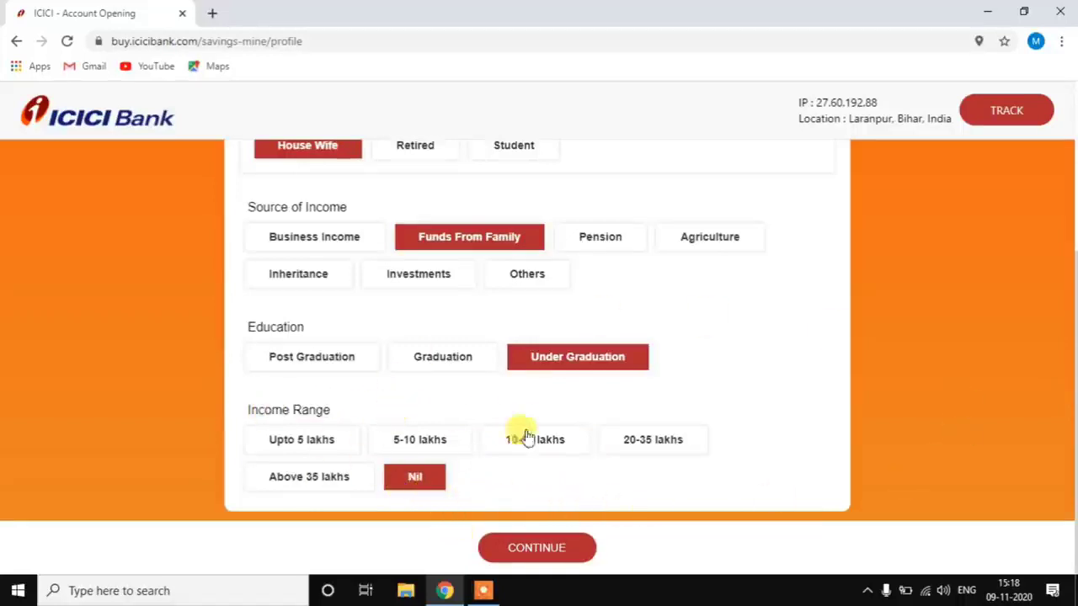
{"action": "scroll", "coordinate": [570, 274], "scroll_direction": "up", "scroll_amount": 5}
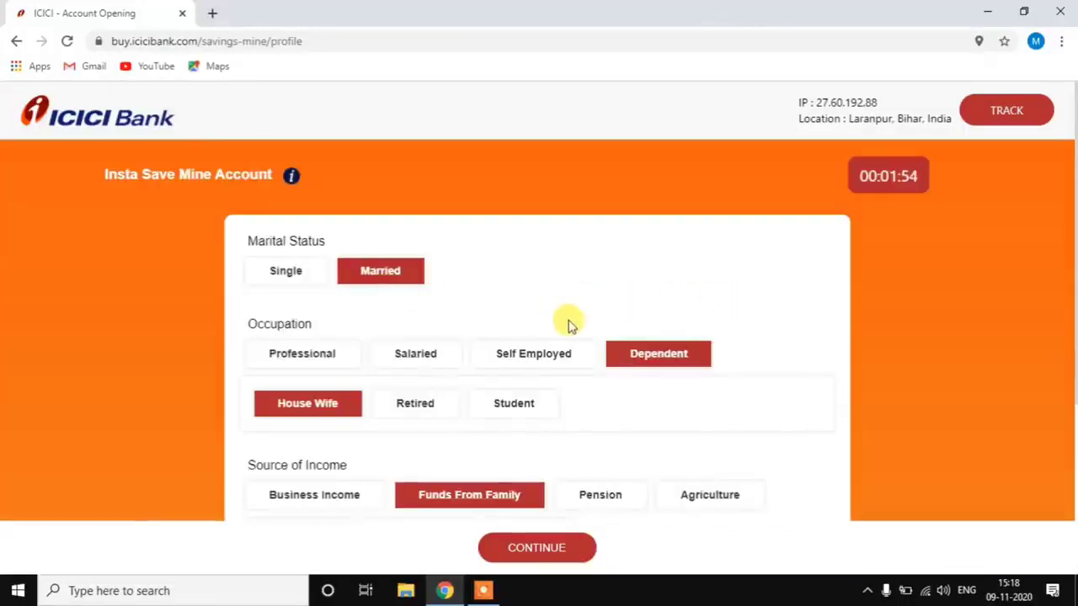
{"action": "scroll", "coordinate": [665, 332], "scroll_direction": "down", "scroll_amount": 3}
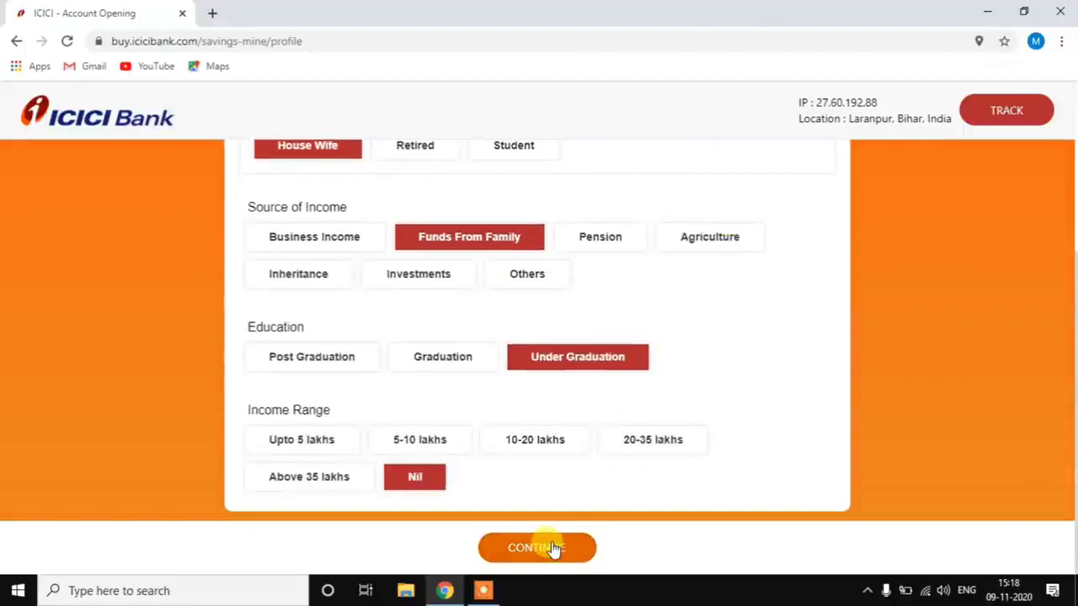
{"action": "left_click", "coordinate": [553, 548]}
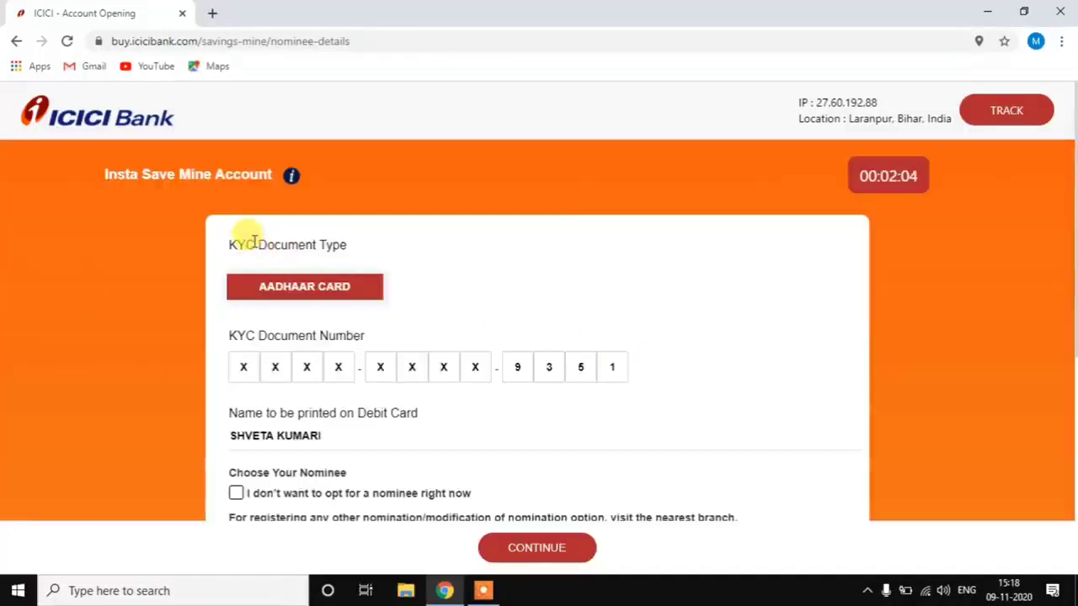
Step: Review the KYC Document Type and debit card name fields, then select the Spouse Name field
{"action": "left_click_drag", "start_coordinate": [254, 242], "coordinate": [346, 248]}
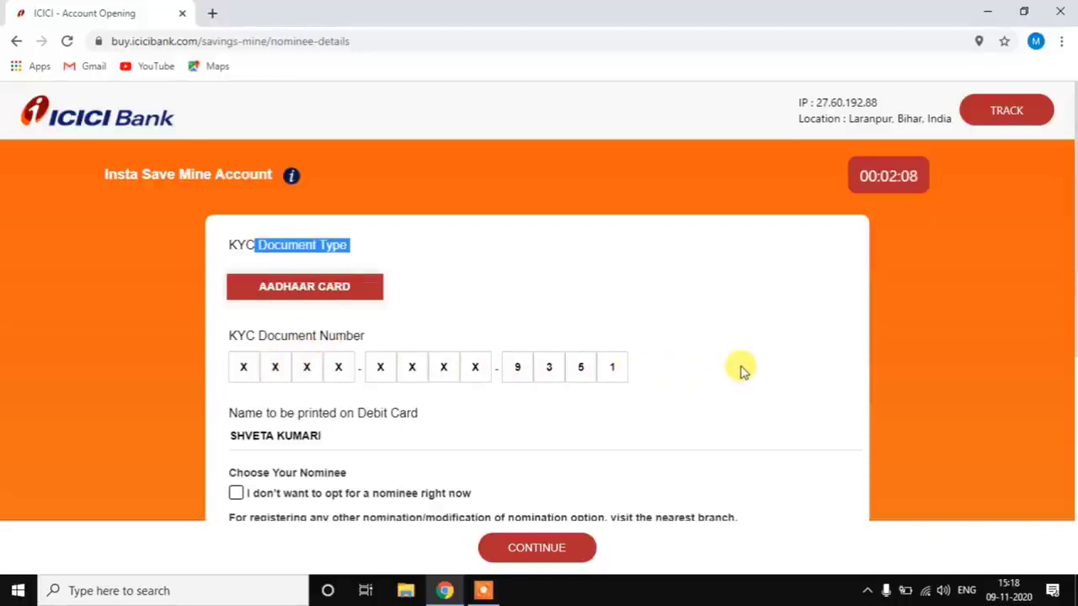
{"action": "scroll", "coordinate": [743, 368], "scroll_direction": "down", "scroll_amount": 1}
{"action": "left_click_drag", "start_coordinate": [248, 335], "coordinate": [560, 329]}
{"action": "scroll", "coordinate": [561, 329], "scroll_direction": "down", "scroll_amount": 2}
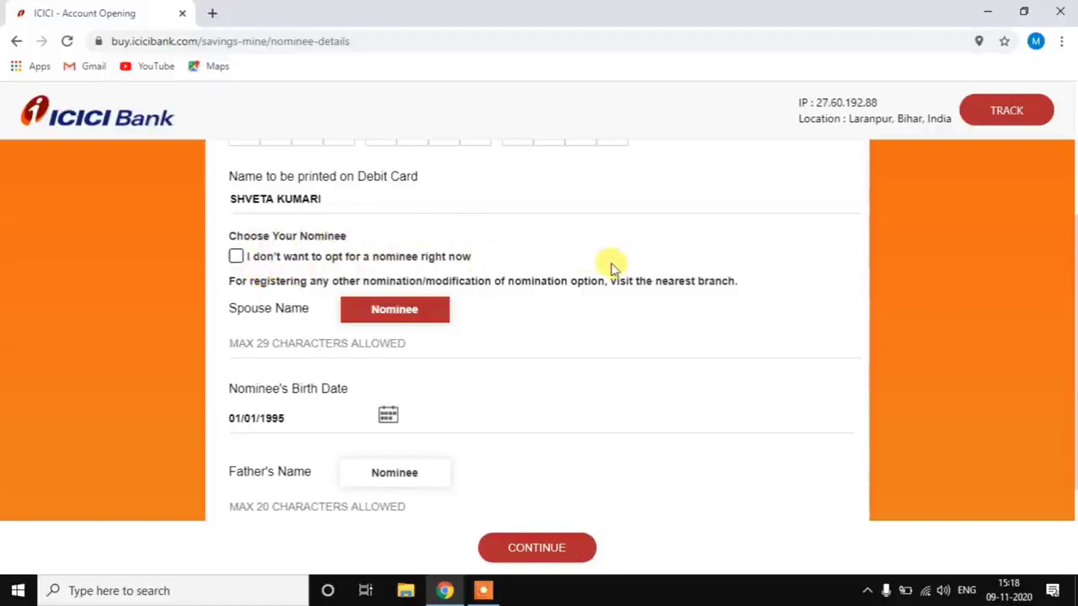
{"action": "left_click", "coordinate": [301, 342]}
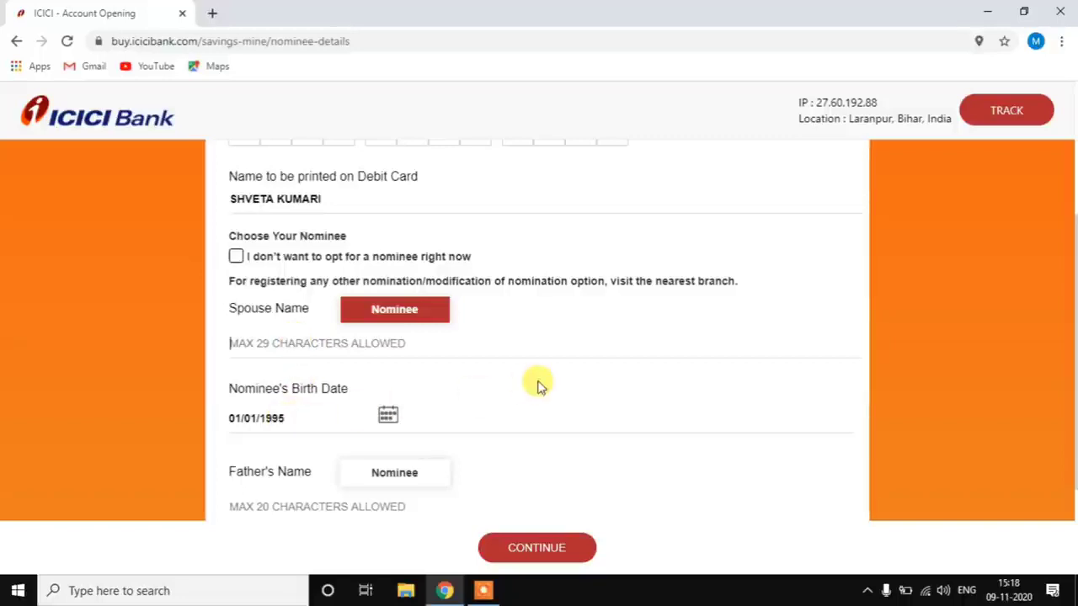
{"action": "scroll", "coordinate": [539, 385], "scroll_direction": "down", "scroll_amount": 1}
{"action": "scroll", "coordinate": [426, 430], "scroll_direction": "down", "scroll_amount": 1}
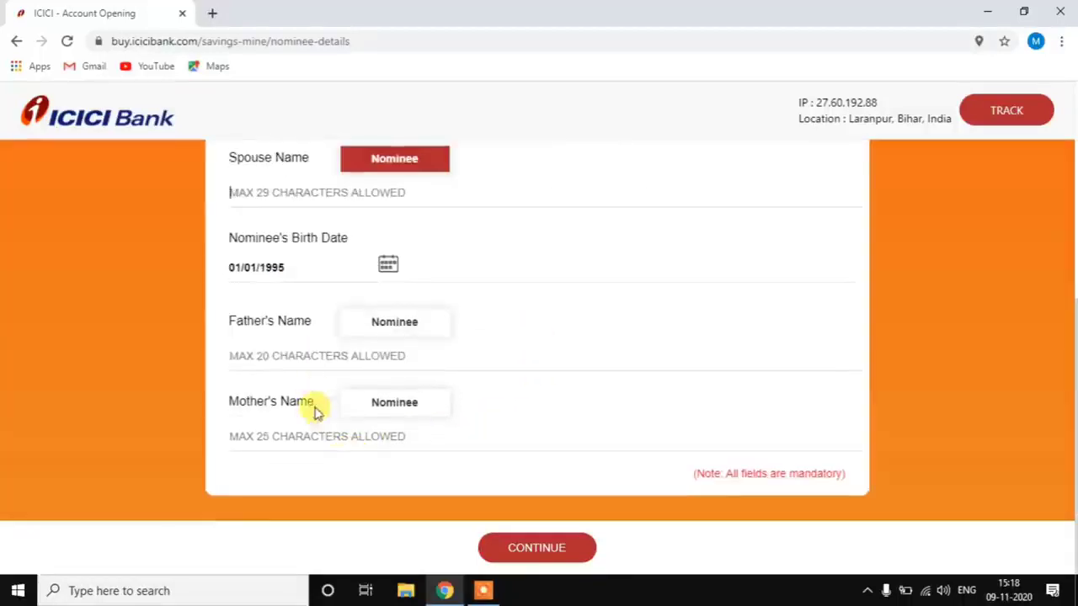
{"action": "scroll", "coordinate": [303, 398], "scroll_direction": "up", "scroll_amount": 5}
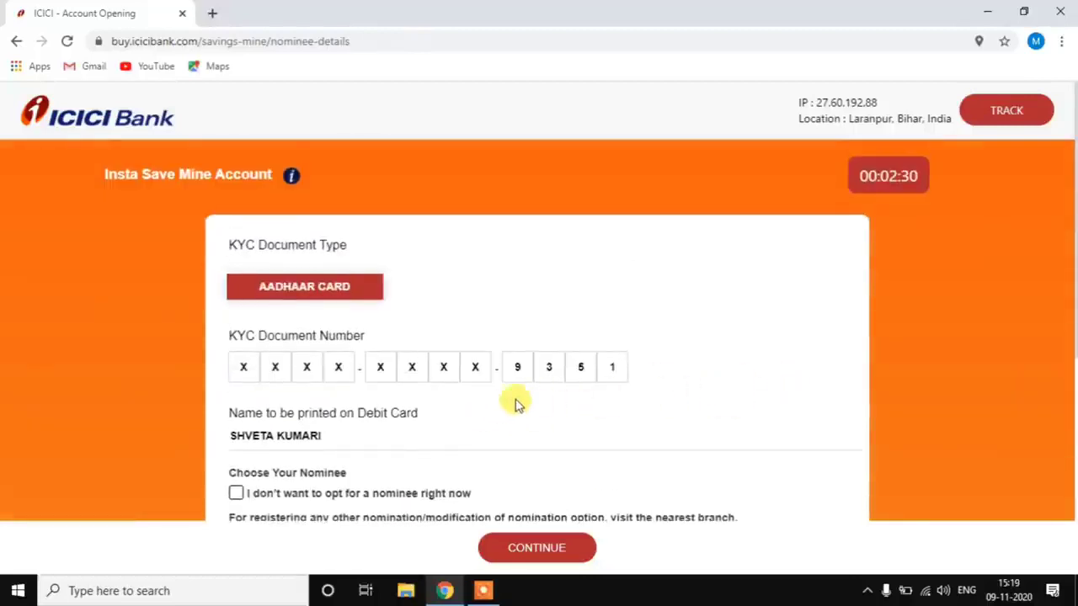
{"action": "scroll", "coordinate": [710, 368], "scroll_direction": "down", "scroll_amount": 2}
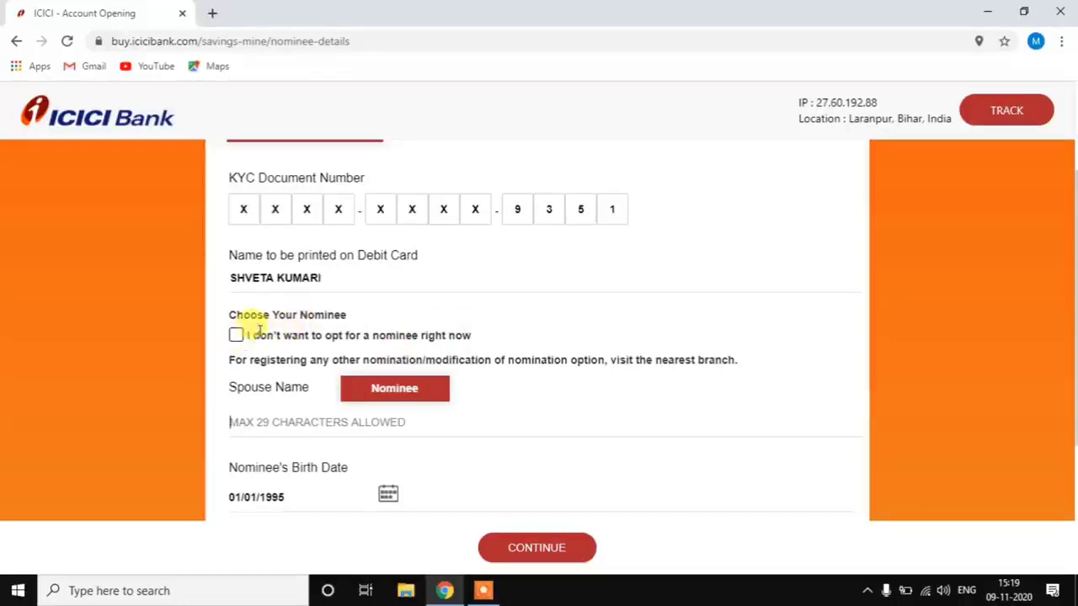
Step: Tick 'I don't want to opt for a nominee right now' and continue without nomination
{"action": "left_click", "coordinate": [237, 336]}
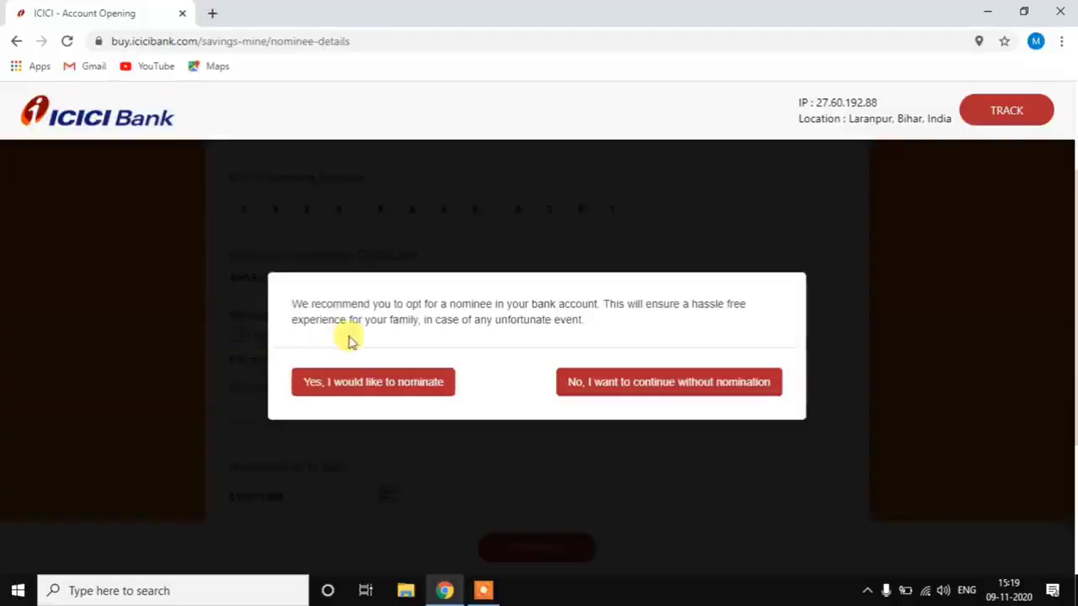
{"action": "left_click_drag", "start_coordinate": [425, 342], "coordinate": [649, 331]}
{"action": "left_click", "coordinate": [633, 356]}
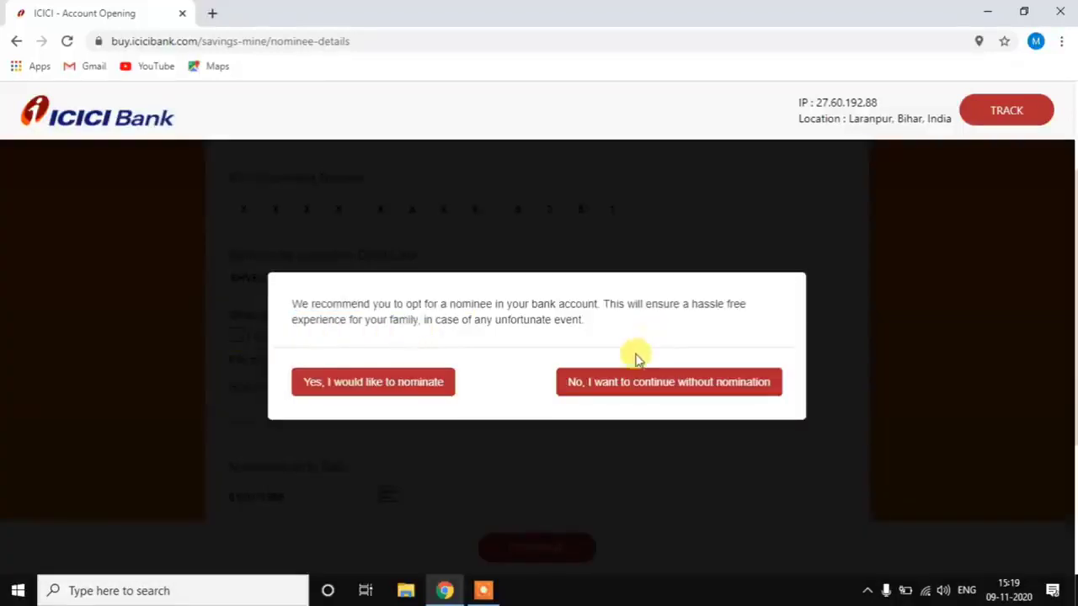
{"action": "left_click", "coordinate": [696, 387]}
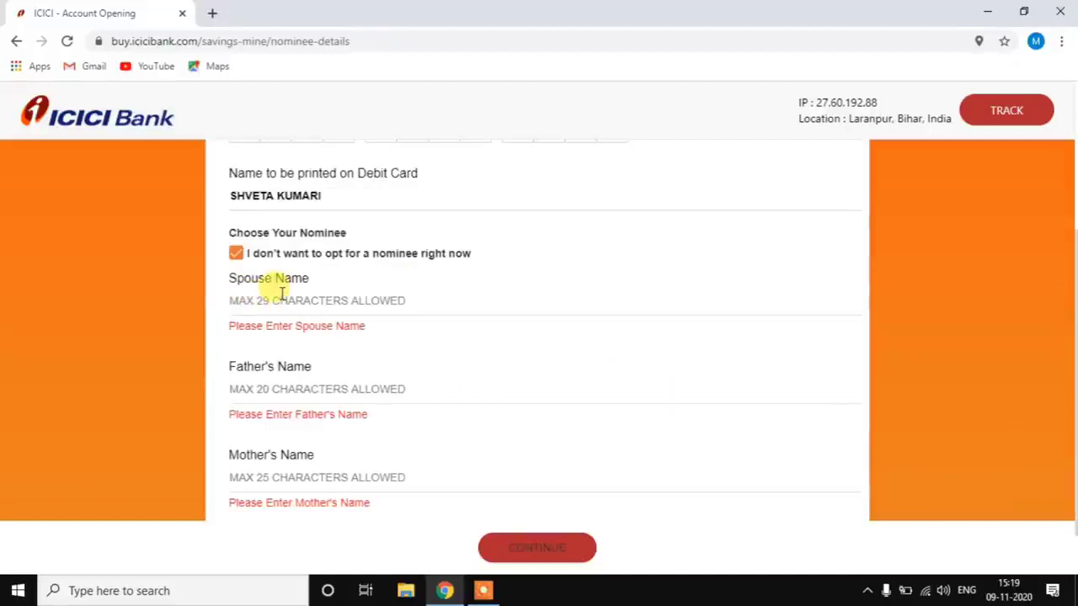
Step: Fill in the spouse's, father's and mother's name fields
{"action": "scroll", "coordinate": [277, 286], "scroll_direction": "down", "scroll_amount": 1}
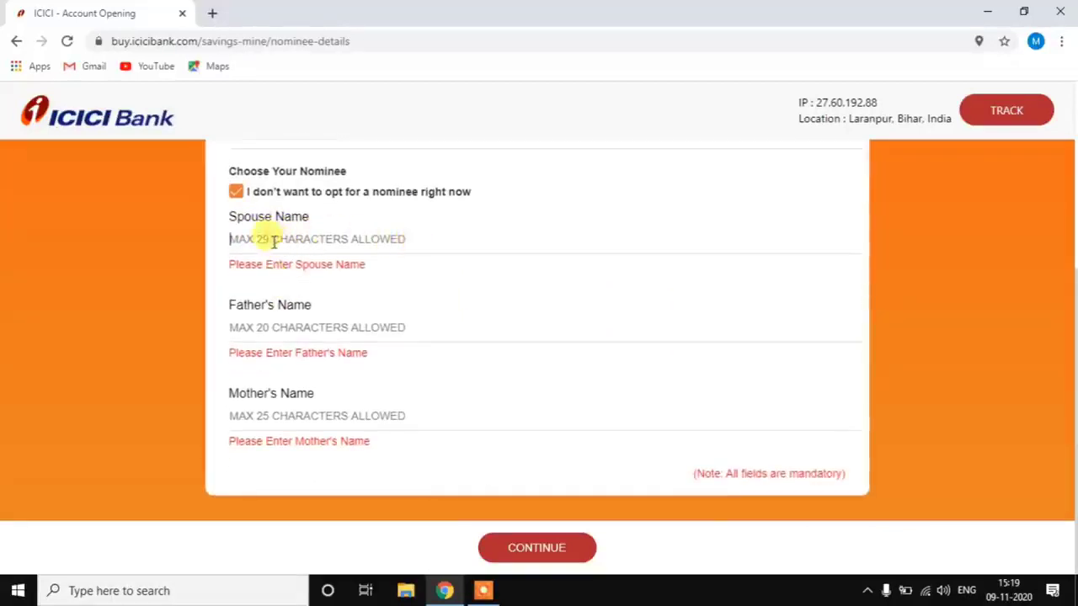
{"action": "left_click", "coordinate": [368, 236]}
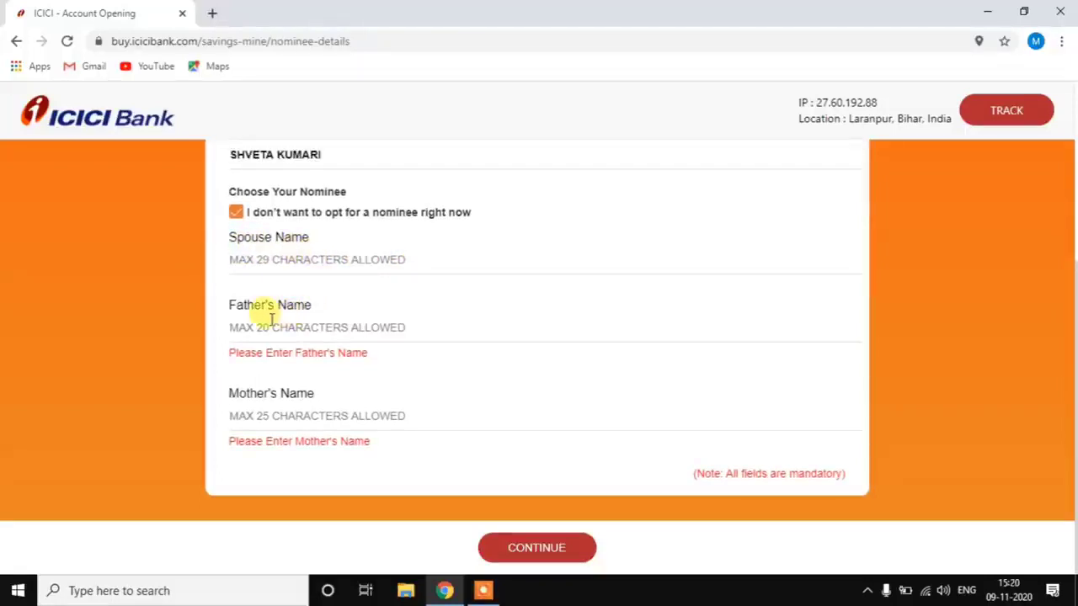
{"action": "left_click", "coordinate": [283, 414]}
{"action": "left_click", "coordinate": [292, 289]}
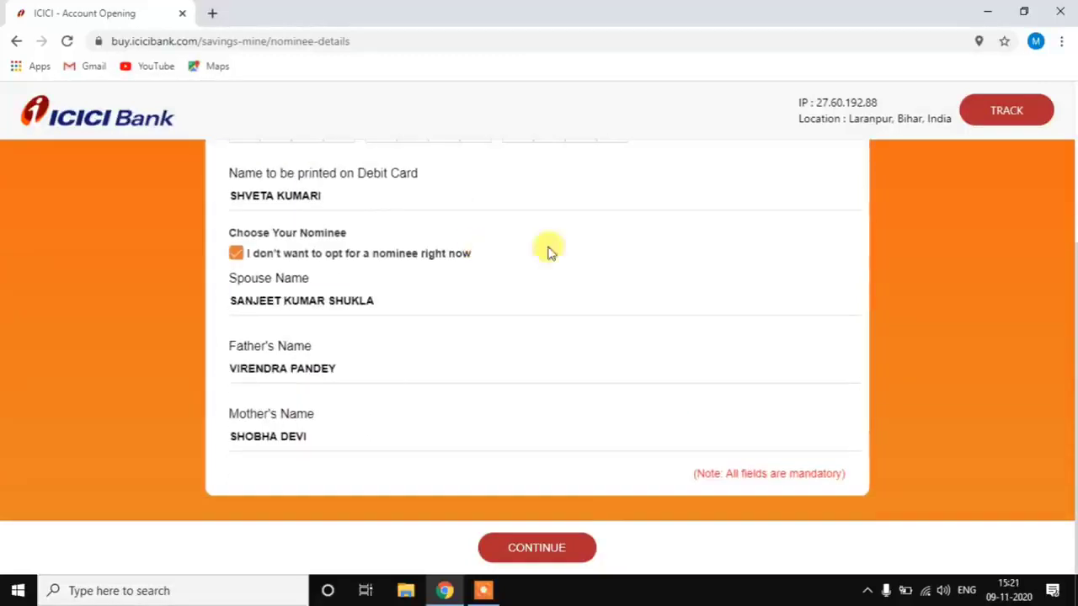
{"action": "scroll", "coordinate": [373, 245], "scroll_direction": "up", "scroll_amount": 3}
{"action": "scroll", "coordinate": [433, 269], "scroll_direction": "down", "scroll_amount": 3}
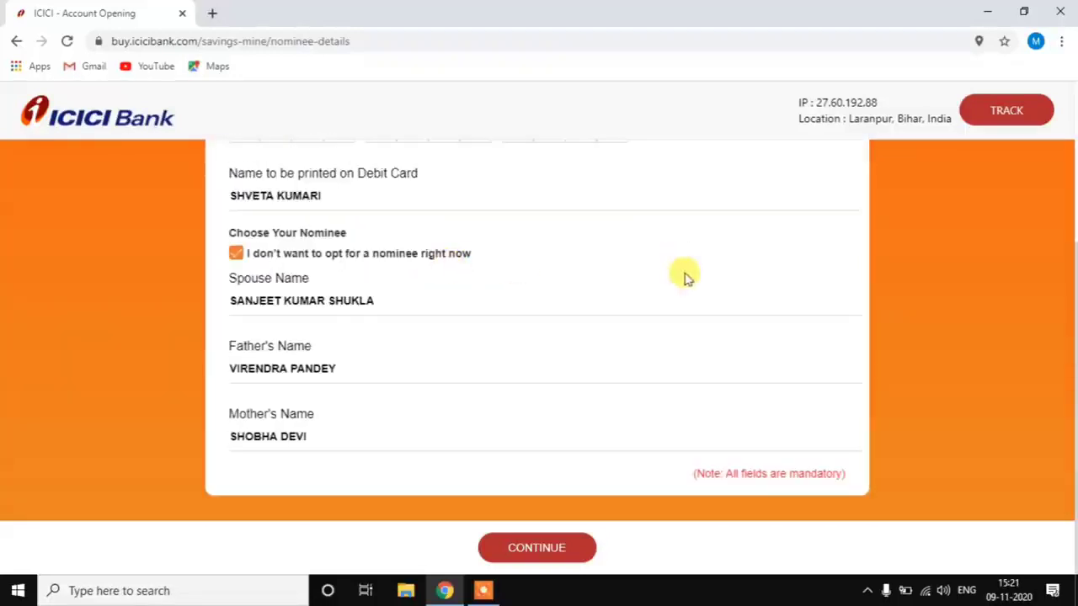
Step: Submit the nominee details and check the permanent address lines on the address page
{"action": "left_click", "coordinate": [523, 551]}
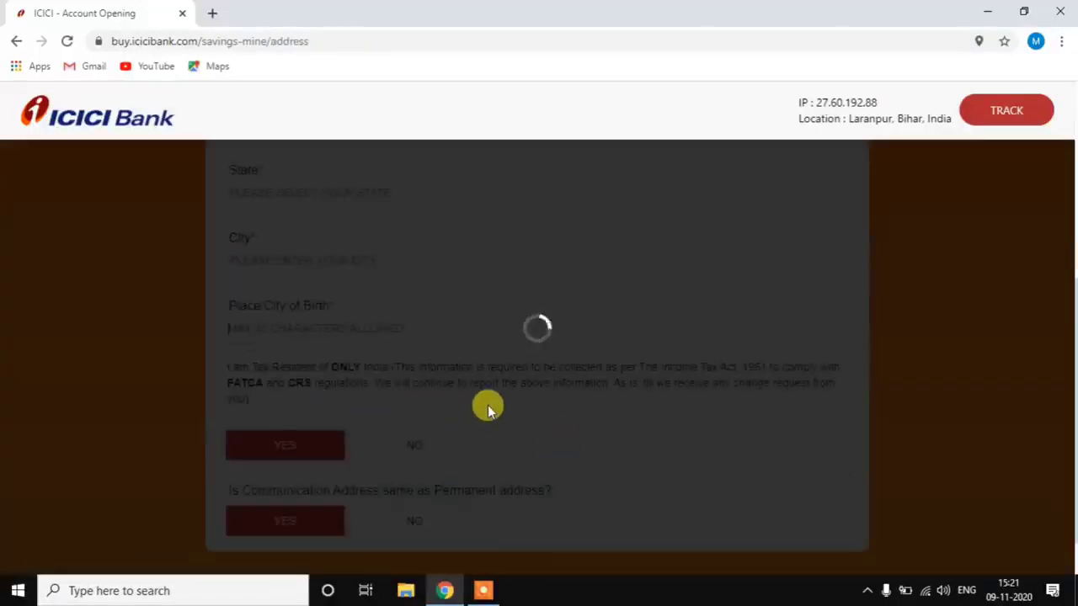
{"action": "scroll", "coordinate": [481, 405], "scroll_direction": "up", "scroll_amount": 5}
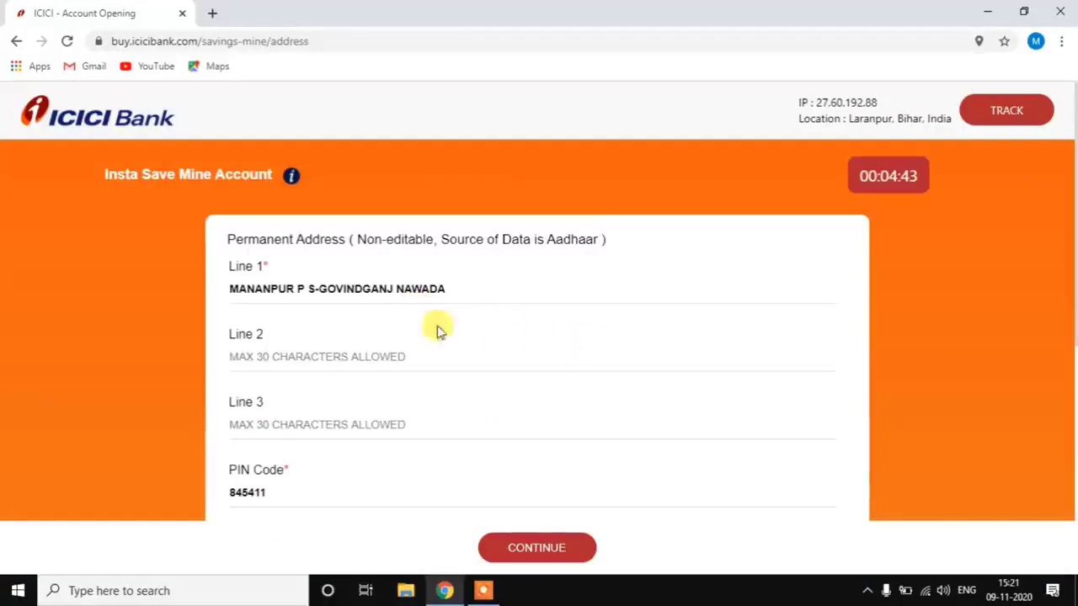
{"action": "left_click_drag", "start_coordinate": [236, 268], "coordinate": [289, 272]}
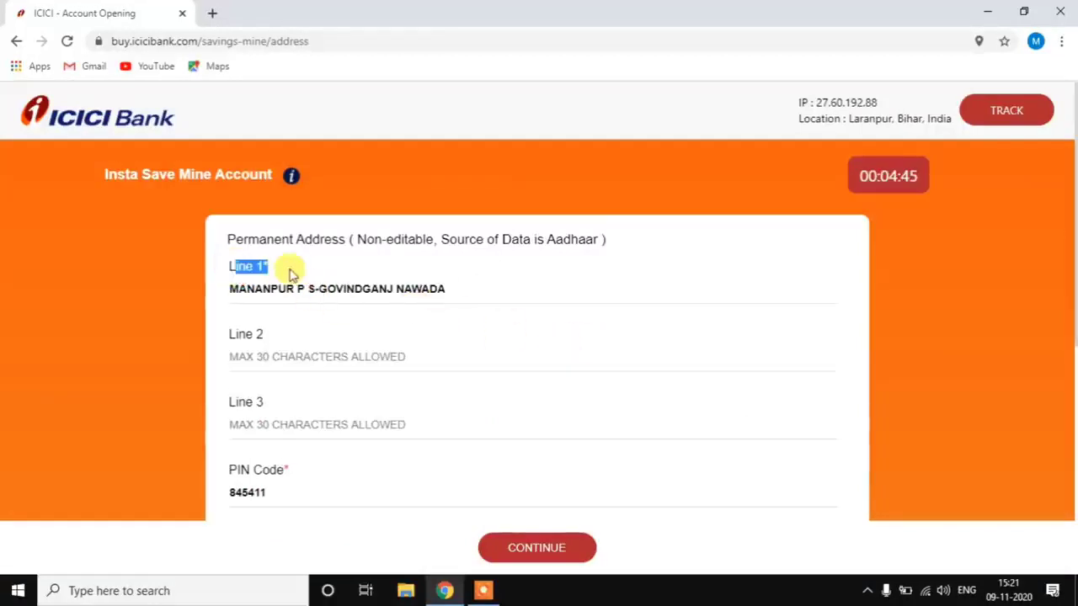
{"action": "left_click_drag", "start_coordinate": [228, 291], "coordinate": [515, 291]}
{"action": "left_click", "coordinate": [608, 293]}
{"action": "scroll", "coordinate": [481, 402], "scroll_direction": "down", "scroll_amount": 1}
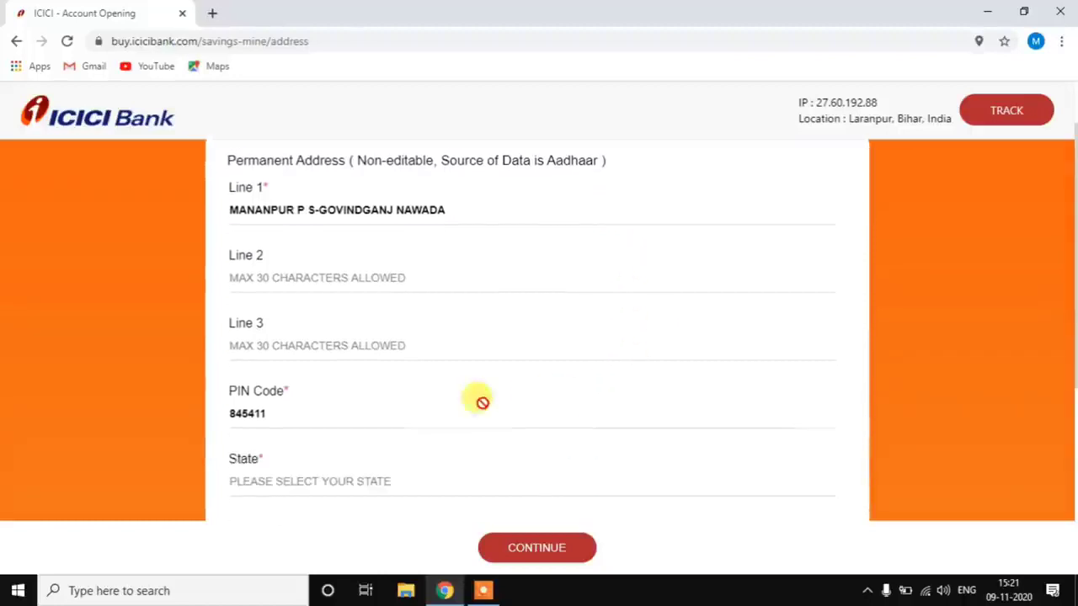
{"action": "scroll", "coordinate": [358, 375], "scroll_direction": "down", "scroll_amount": 2}
Step: Choose state BIHAR, city EAST CHAMPARAN MOTIHARI and place of birth BETTIAH
{"action": "left_click", "coordinate": [271, 323]}
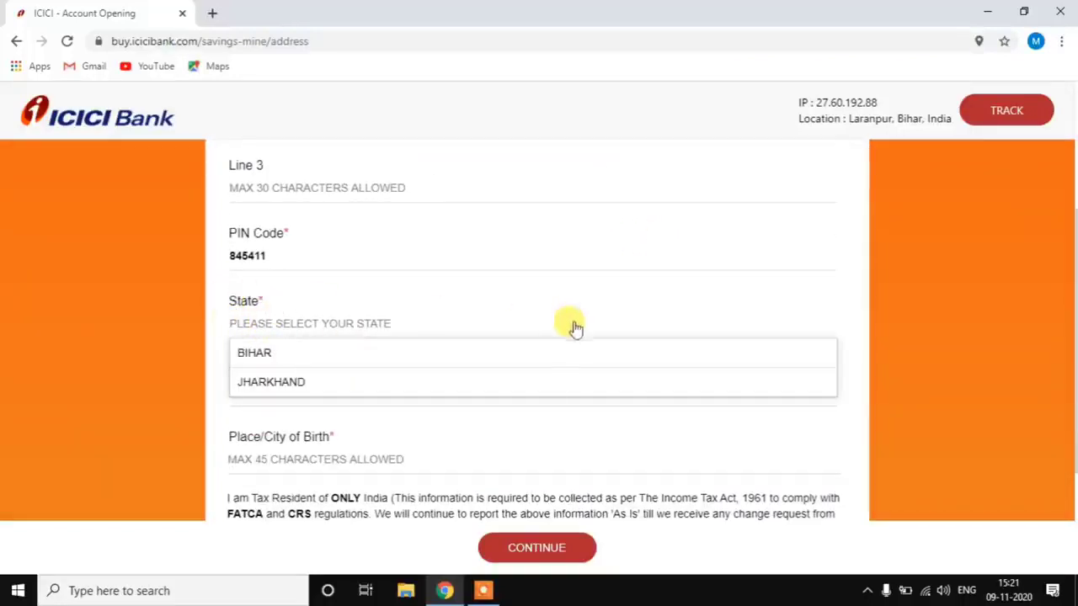
{"action": "left_click", "coordinate": [307, 354]}
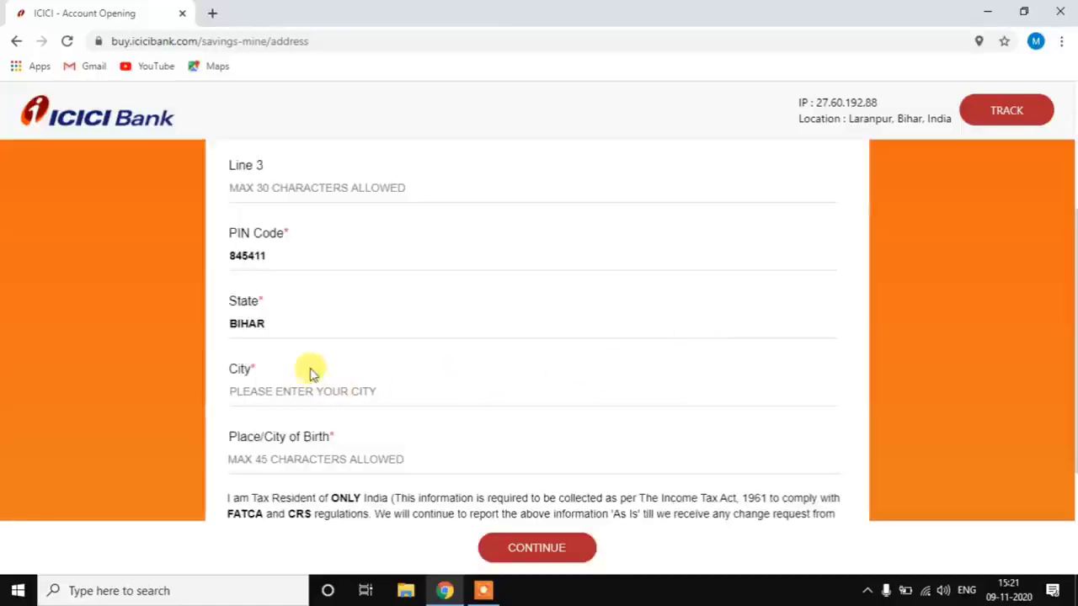
{"action": "scroll", "coordinate": [589, 329], "scroll_direction": "down", "scroll_amount": 2}
{"action": "left_click", "coordinate": [314, 234]}
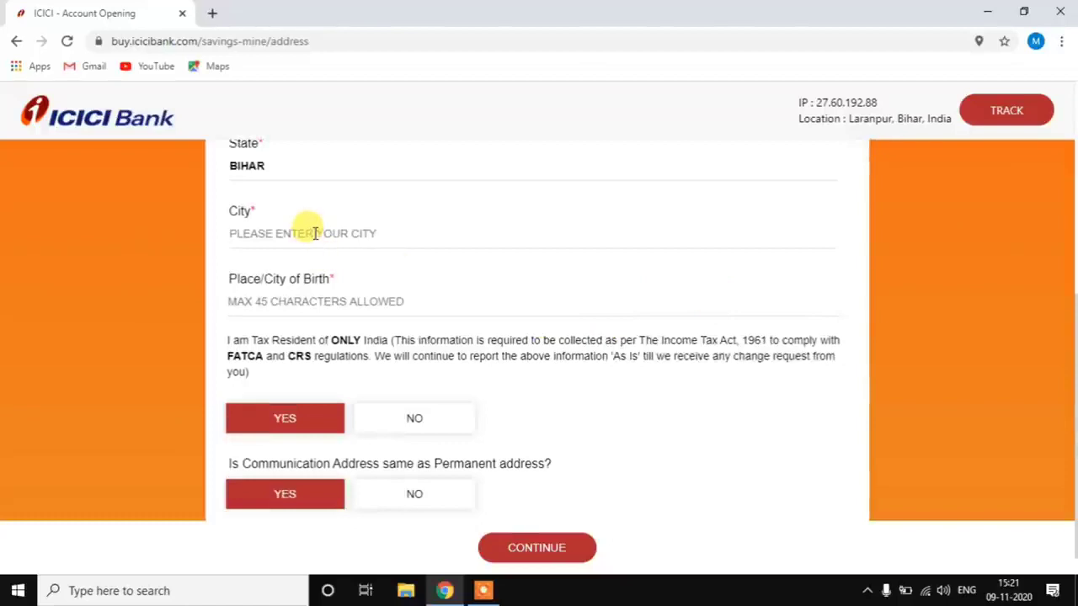
{"action": "key", "text": "Caps_Lock"}
{"action": "type", "text": "MOTIHARI"}
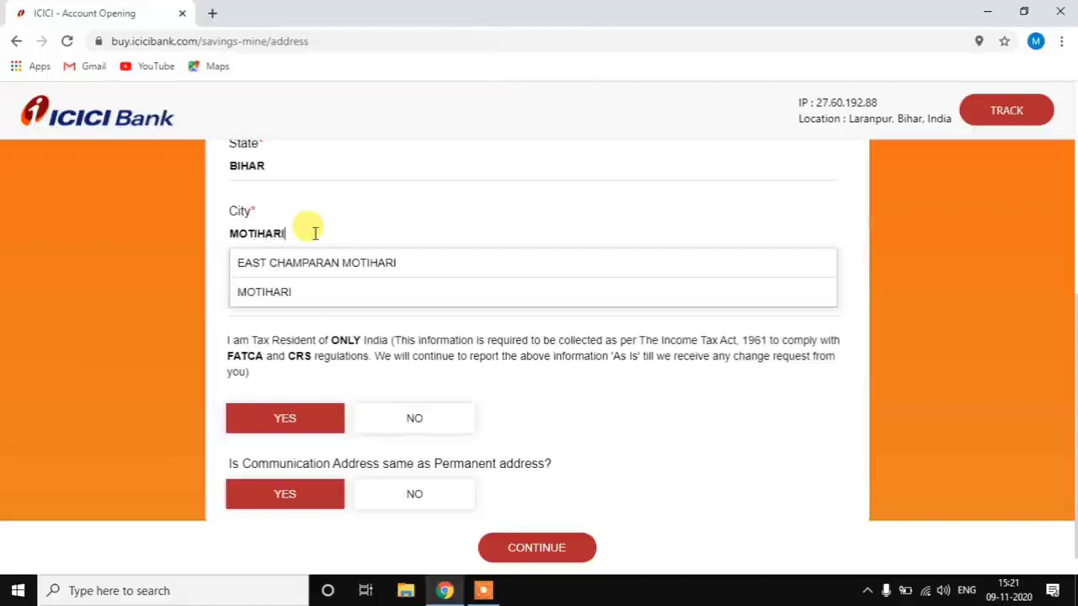
{"action": "left_click", "coordinate": [337, 263]}
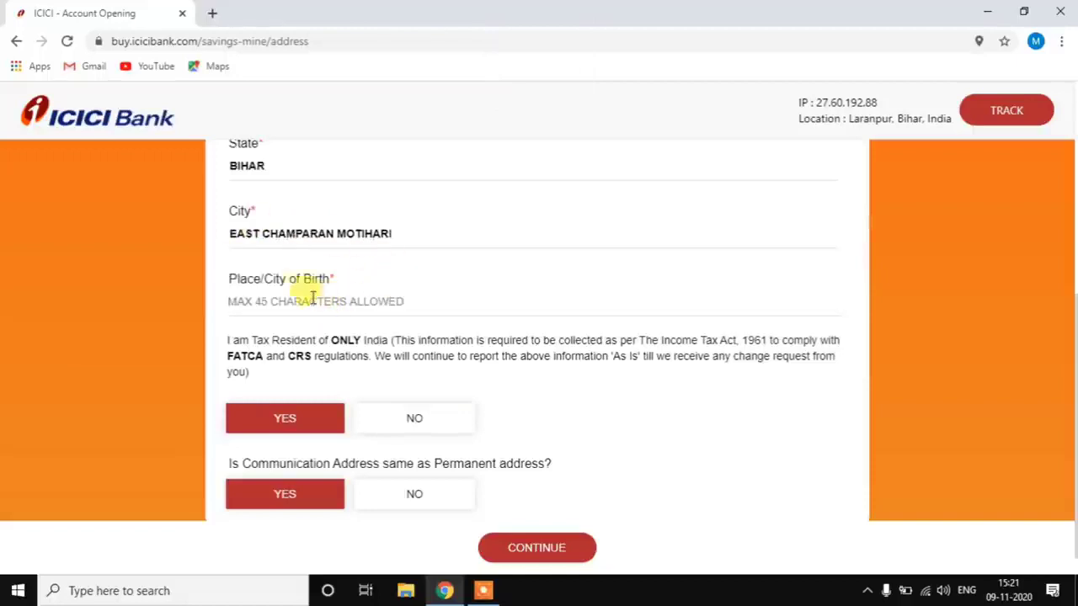
{"action": "left_click", "coordinate": [281, 280]}
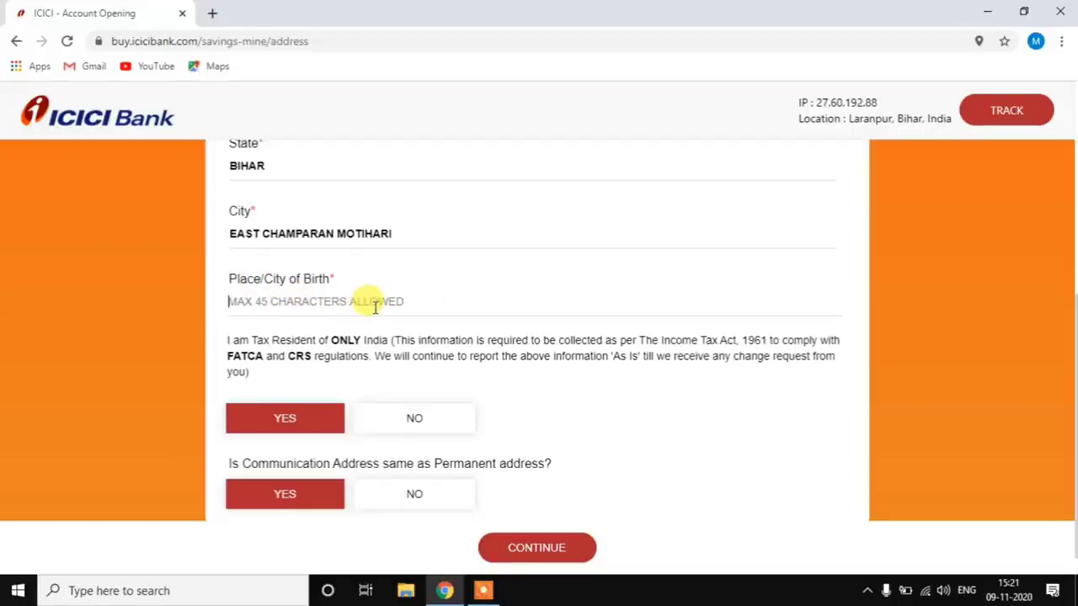
{"action": "type", "text": "BETTIAH"}
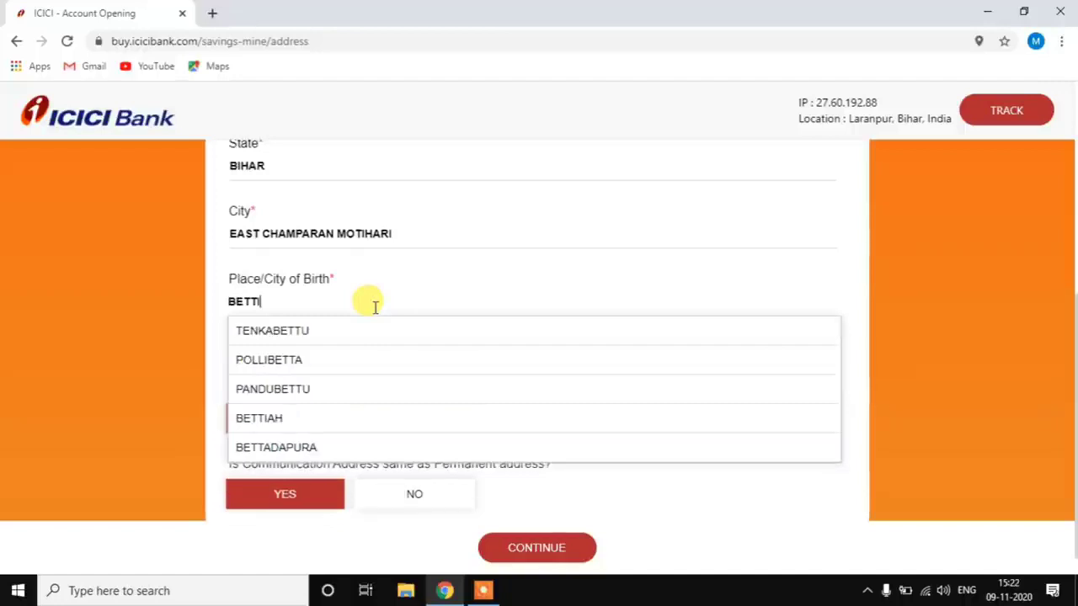
{"action": "left_click", "coordinate": [452, 320]}
{"action": "scroll", "coordinate": [666, 287], "scroll_direction": "down", "scroll_amount": 1}
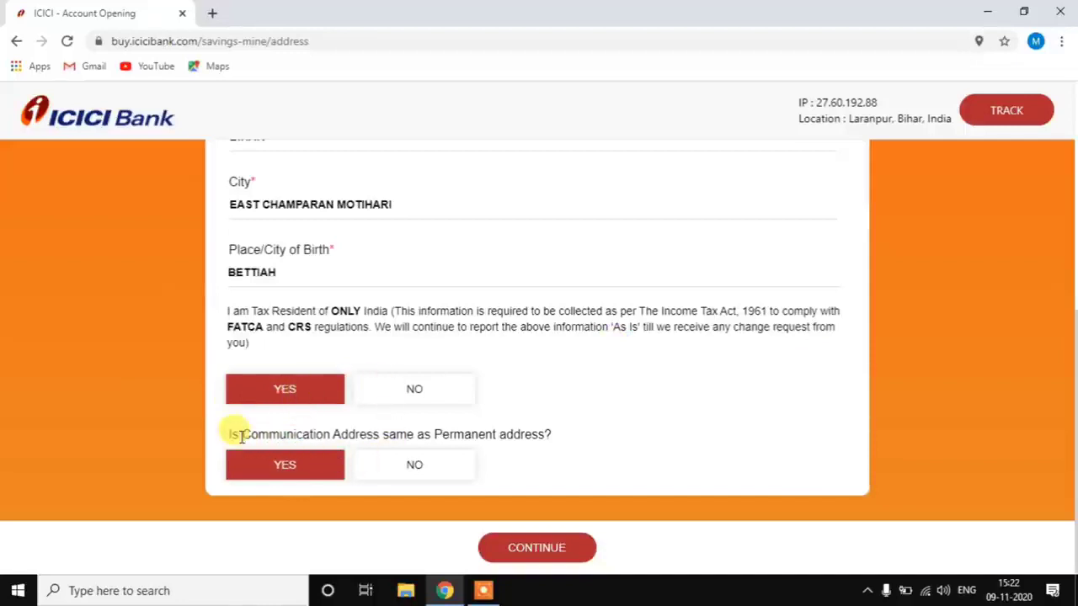
{"action": "left_click_drag", "start_coordinate": [228, 432], "coordinate": [579, 452]}
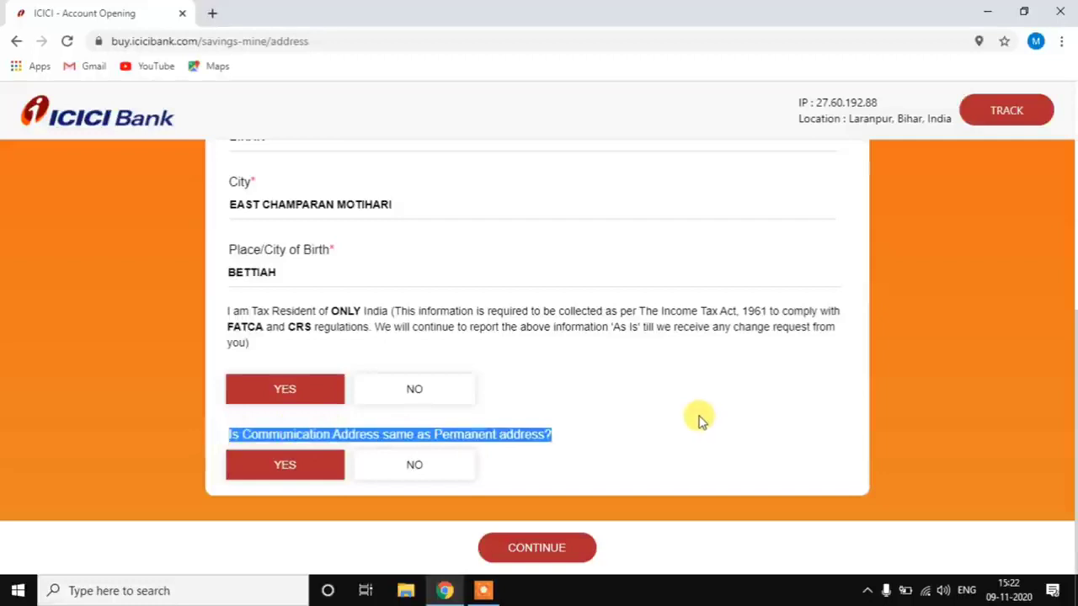
{"action": "left_click", "coordinate": [550, 435]}
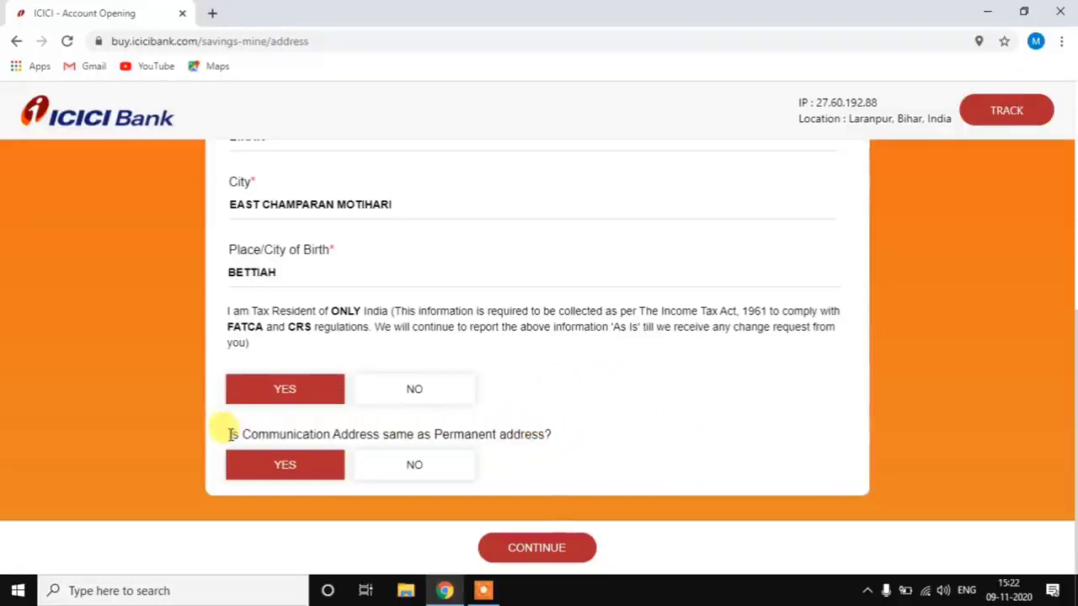
{"action": "left_click_drag", "start_coordinate": [231, 434], "coordinate": [347, 433]}
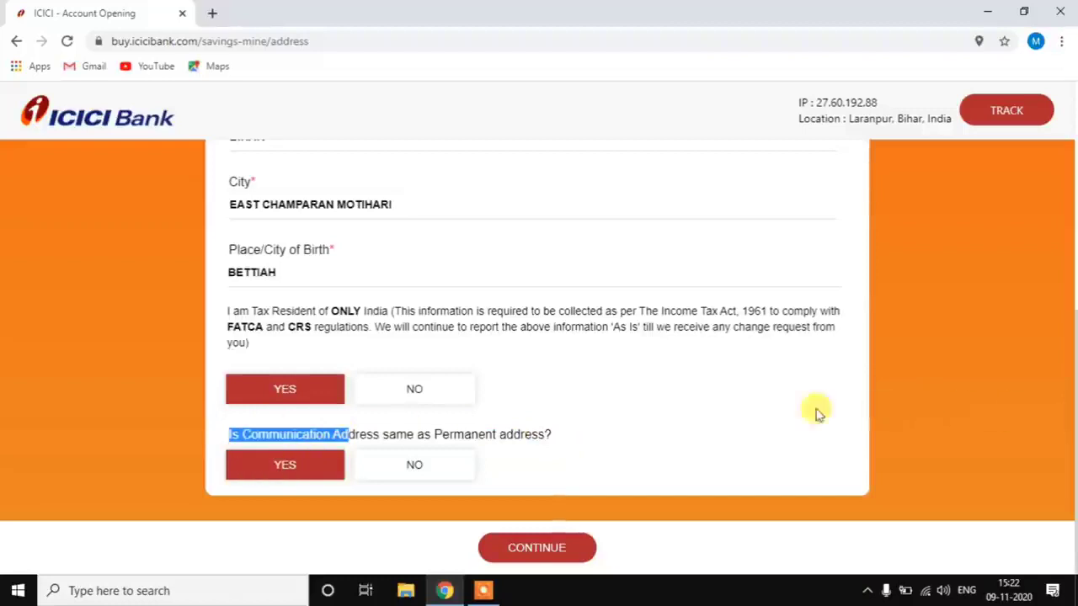
{"action": "left_click", "coordinate": [569, 441]}
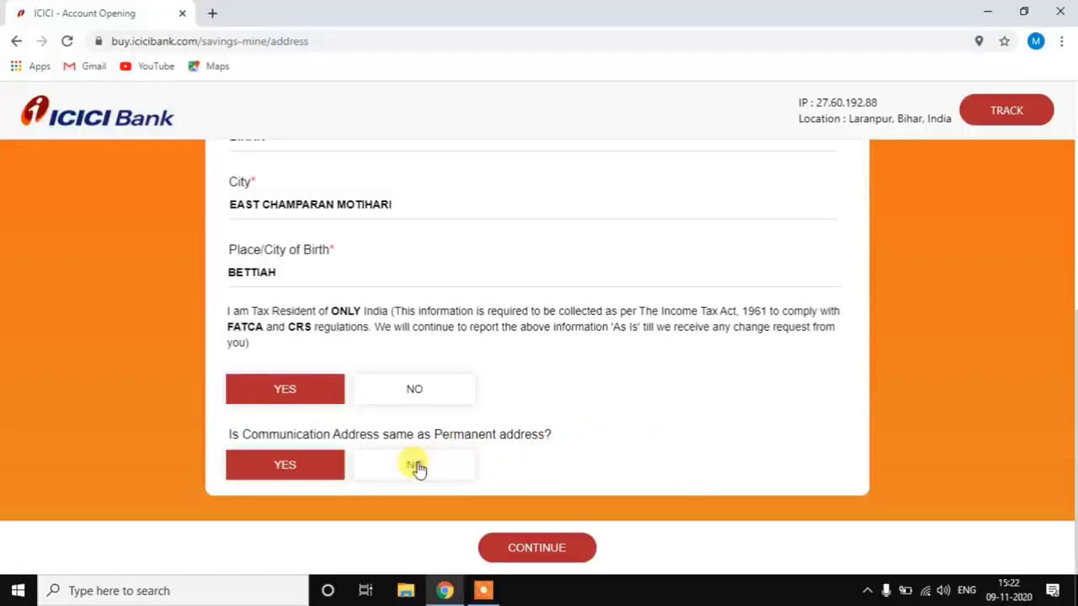
{"action": "left_click", "coordinate": [419, 468]}
{"action": "scroll", "coordinate": [397, 380], "scroll_direction": "down", "scroll_amount": 6}
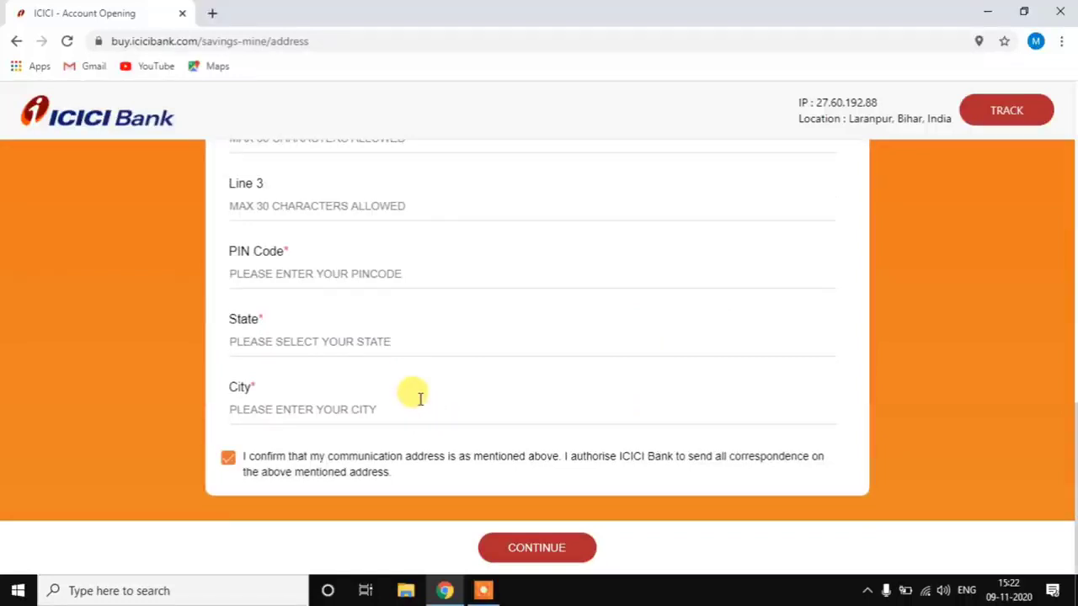
{"action": "scroll", "coordinate": [420, 396], "scroll_direction": "up", "scroll_amount": 4}
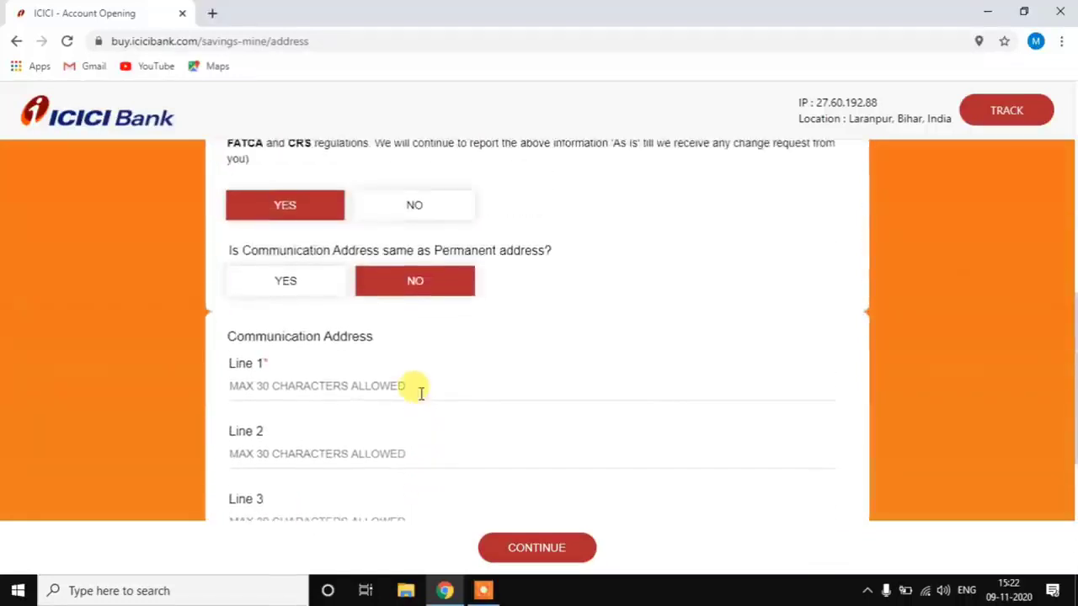
{"action": "scroll", "coordinate": [423, 404], "scroll_direction": "down", "scroll_amount": 2}
{"action": "scroll", "coordinate": [417, 429], "scroll_direction": "down", "scroll_amount": 2}
{"action": "scroll", "coordinate": [412, 421], "scroll_direction": "up", "scroll_amount": 3}
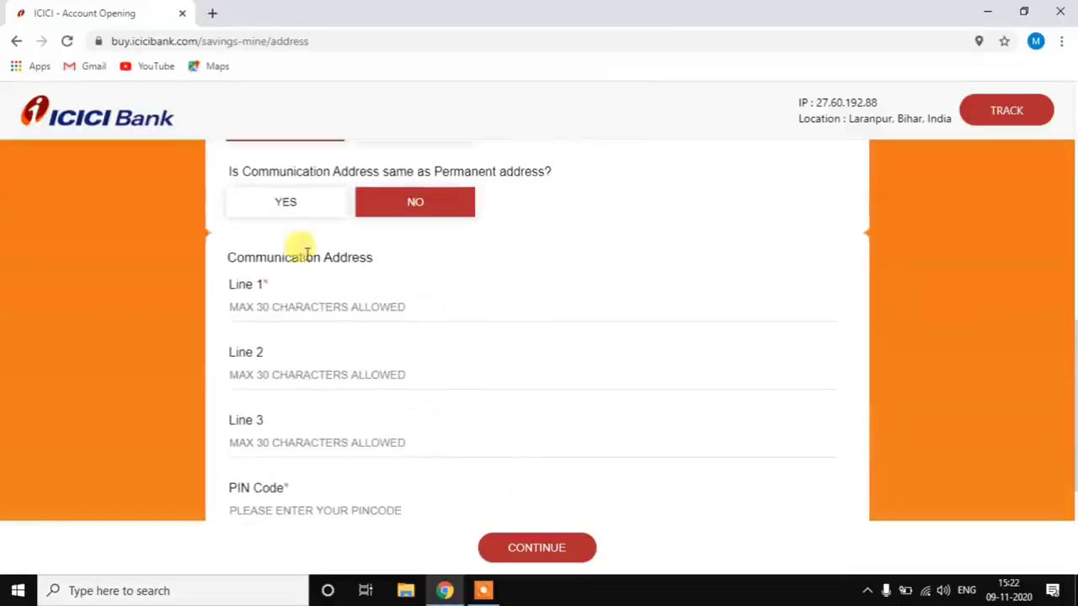
{"action": "left_click", "coordinate": [291, 209]}
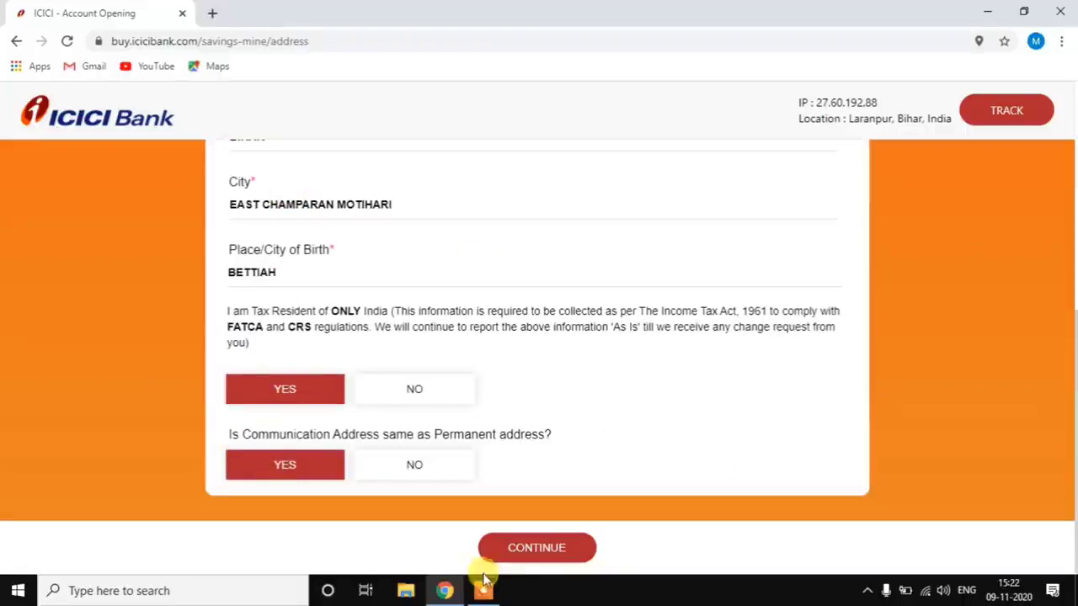
Step: Submit the address details and check the first lines of the review summary
{"action": "left_click", "coordinate": [534, 552]}
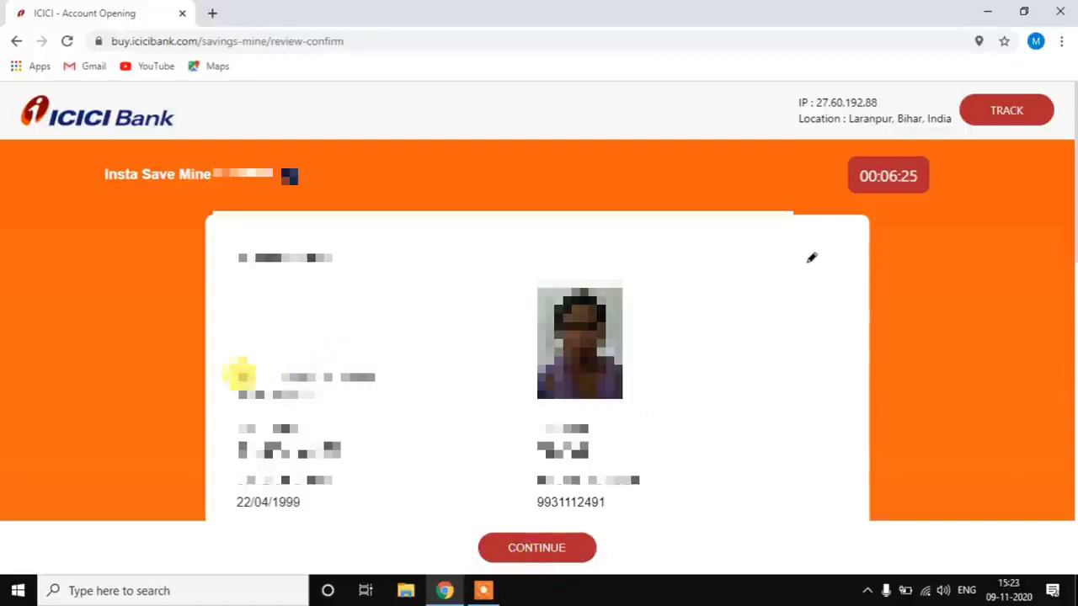
{"action": "left_click_drag", "start_coordinate": [235, 371], "coordinate": [384, 372]}
{"action": "left_click", "coordinate": [403, 360]}
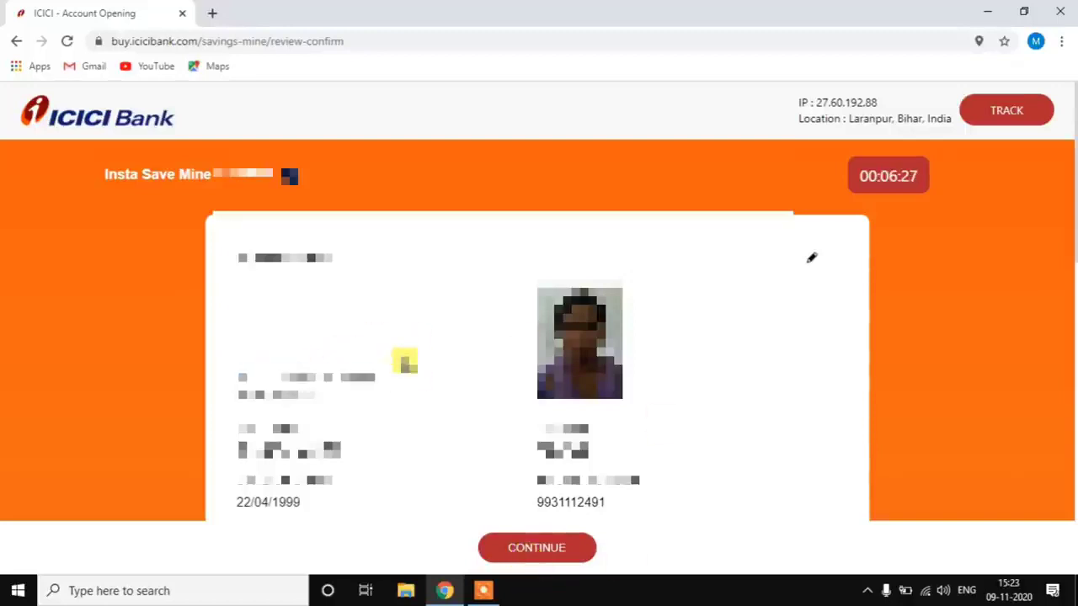
{"action": "left_click_drag", "start_coordinate": [233, 368], "coordinate": [234, 393]}
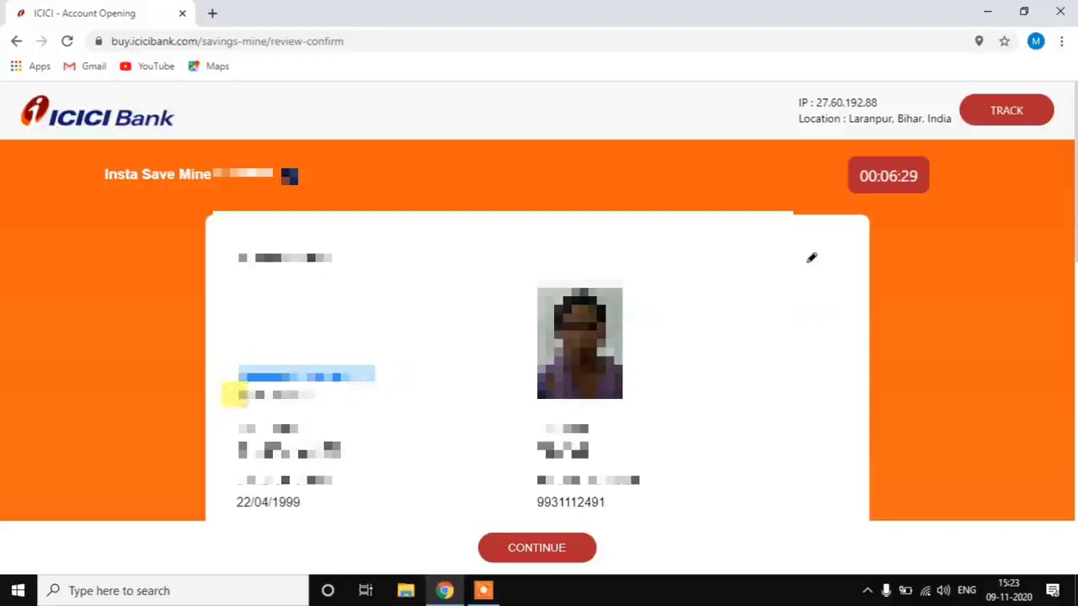
{"action": "left_click", "coordinate": [386, 403]}
{"action": "left_click_drag", "start_coordinate": [386, 402], "coordinate": [573, 426]}
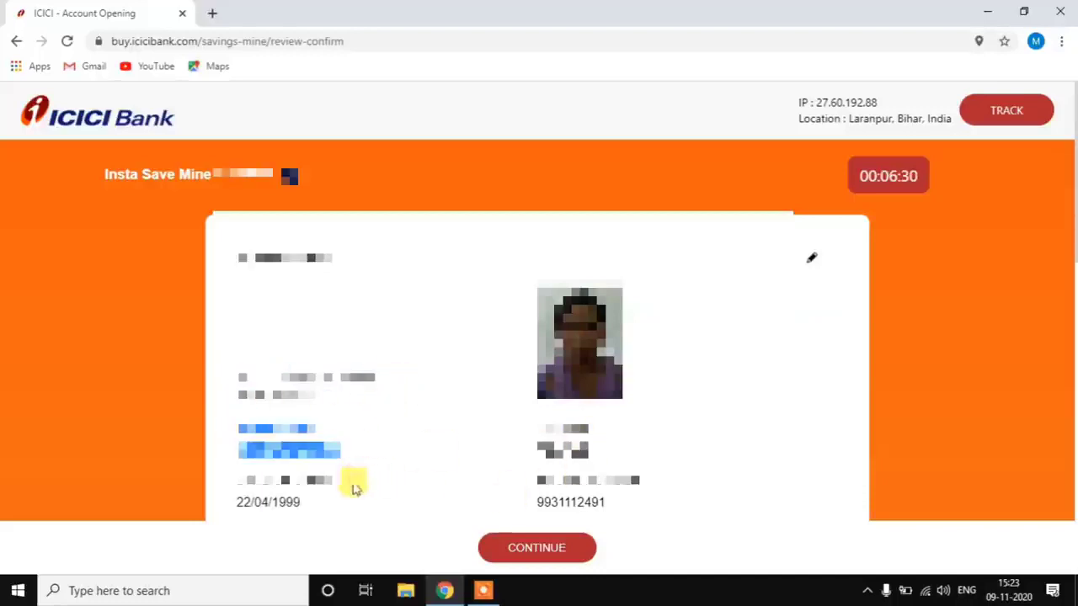
Step: Check the rest of the review-and-confirm summary and confirm it
{"action": "scroll", "coordinate": [682, 445], "scroll_direction": "down", "scroll_amount": 2}
{"action": "scroll", "coordinate": [447, 409], "scroll_direction": "down", "scroll_amount": 5}
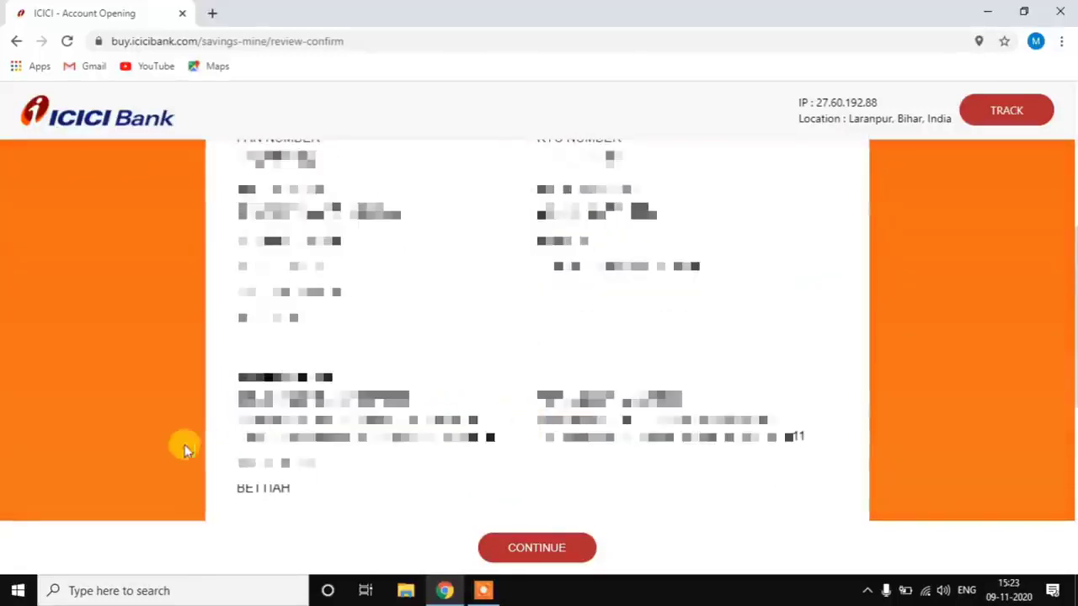
{"action": "scroll", "coordinate": [597, 402], "scroll_direction": "down", "scroll_amount": 6}
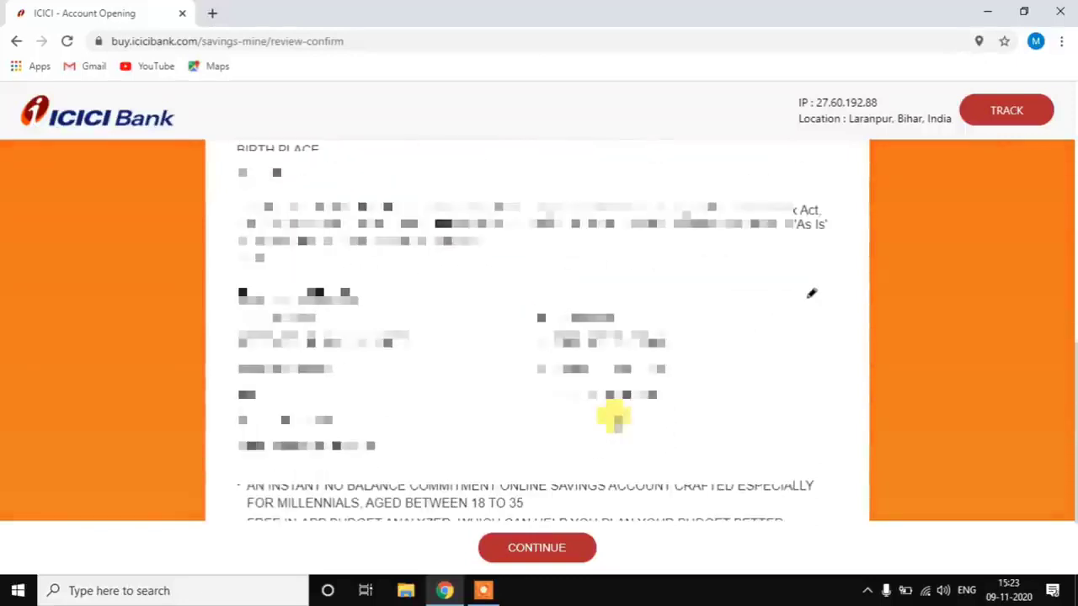
{"action": "scroll", "coordinate": [409, 390], "scroll_direction": "down", "scroll_amount": 2}
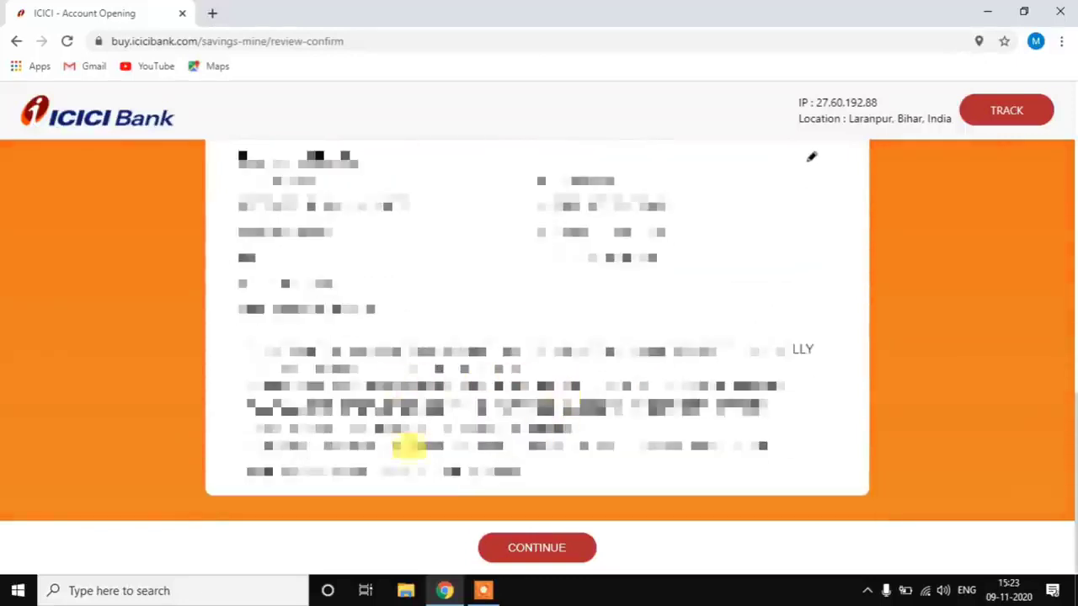
{"action": "left_click", "coordinate": [532, 552]}
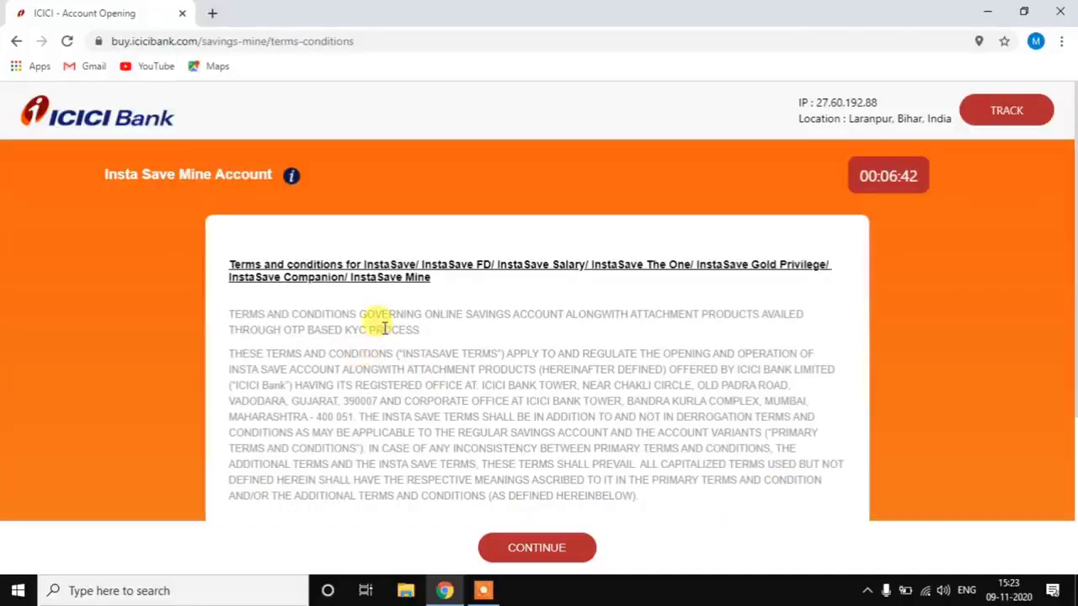
Step: Tick 'I accept all Terms and Conditions' and continue to the OTP consent dialog
{"action": "scroll", "coordinate": [376, 329], "scroll_direction": "down", "scroll_amount": 3}
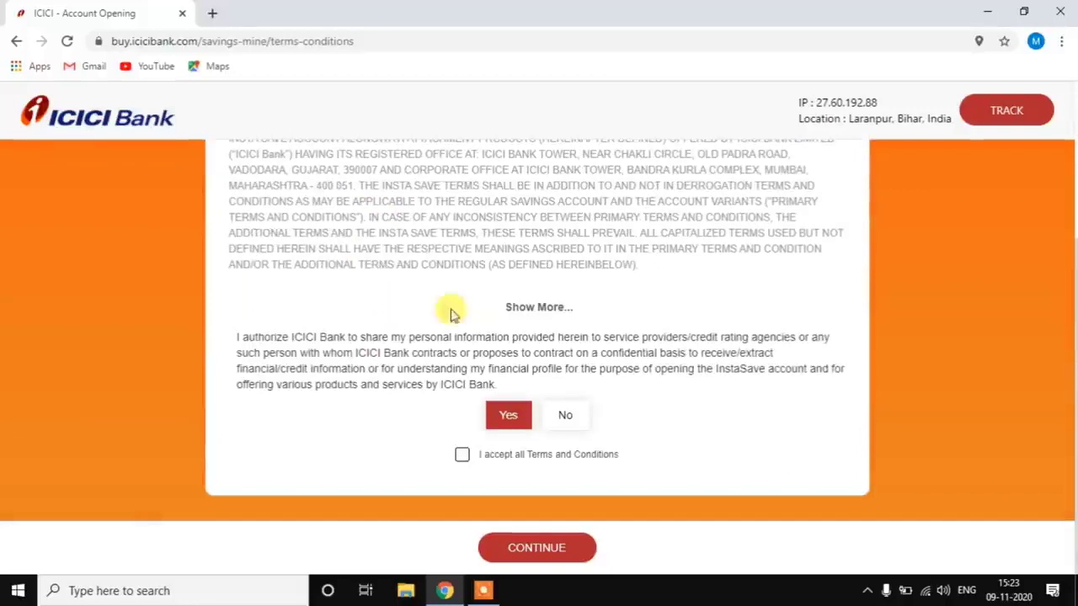
{"action": "left_click", "coordinate": [464, 456]}
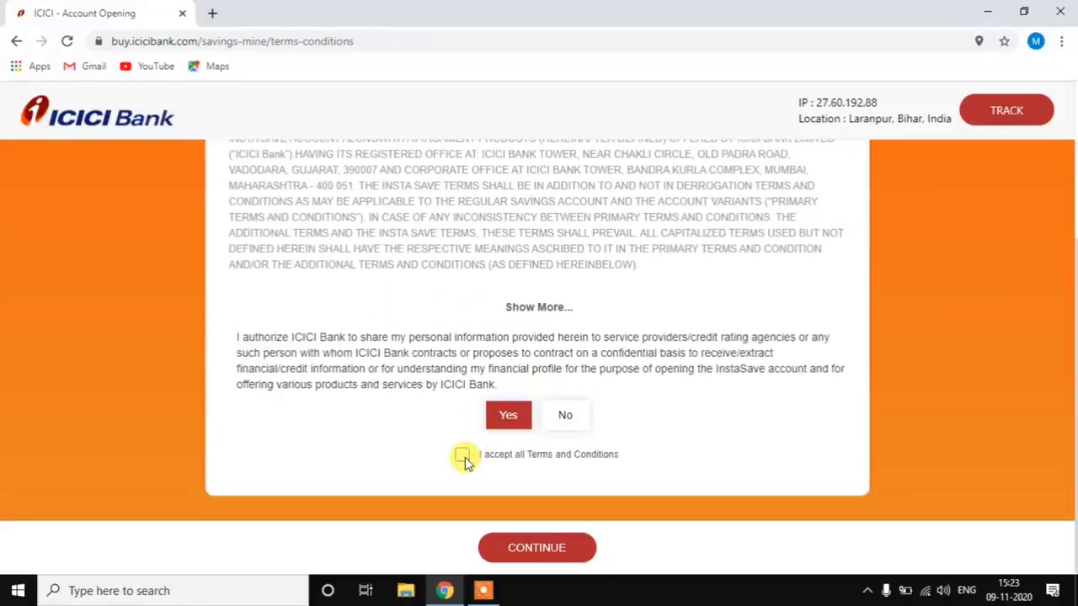
{"action": "left_click", "coordinate": [463, 455]}
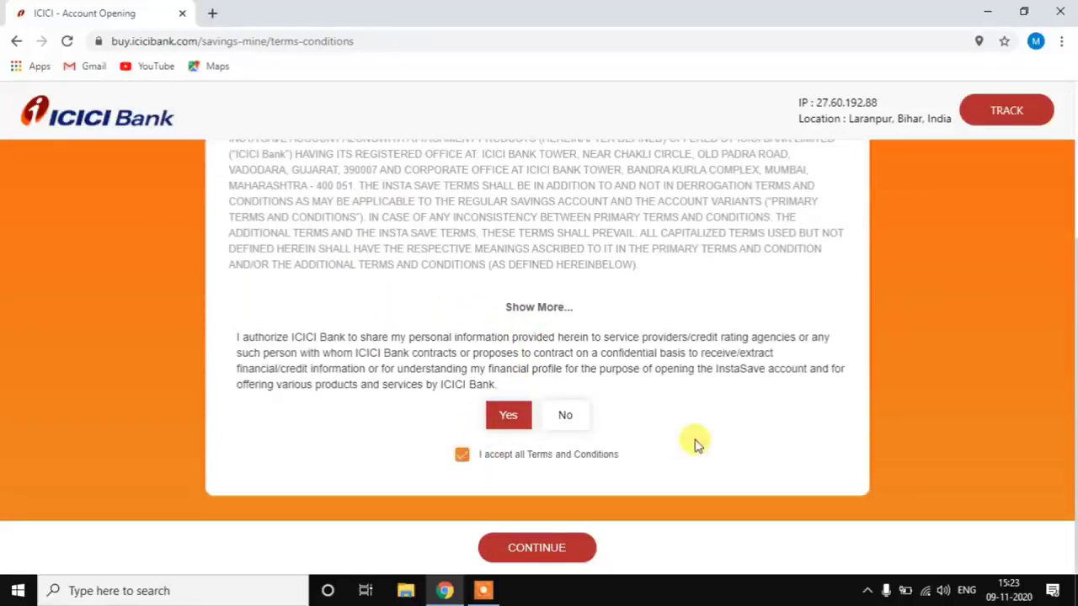
{"action": "left_click", "coordinate": [533, 543]}
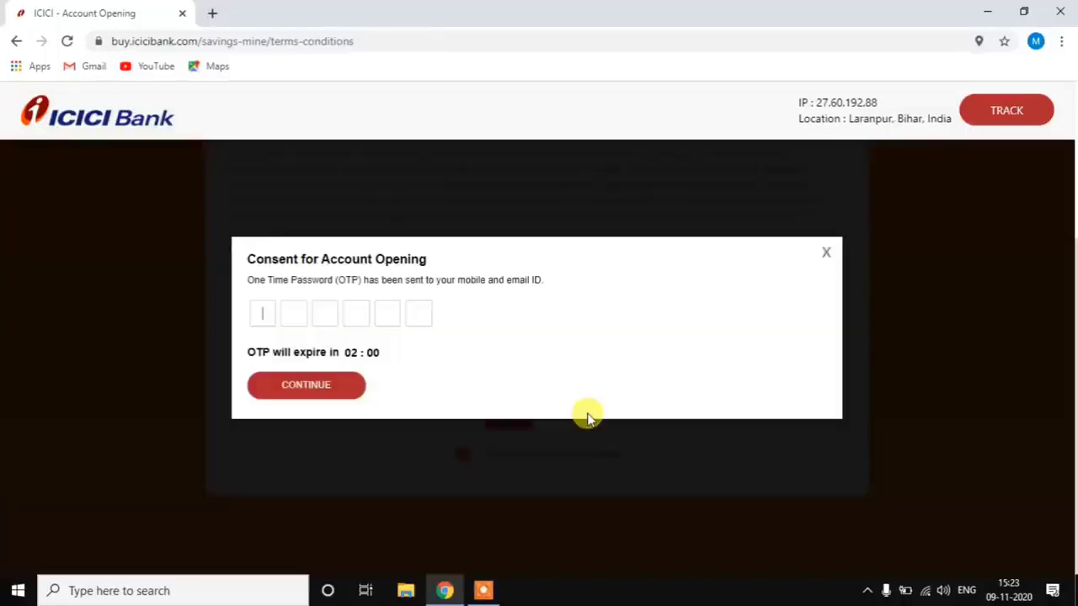
Step: Enter the six-digit consent OTP received on mobile and email and submit it
{"action": "left_click_drag", "start_coordinate": [271, 259], "coordinate": [423, 275]}
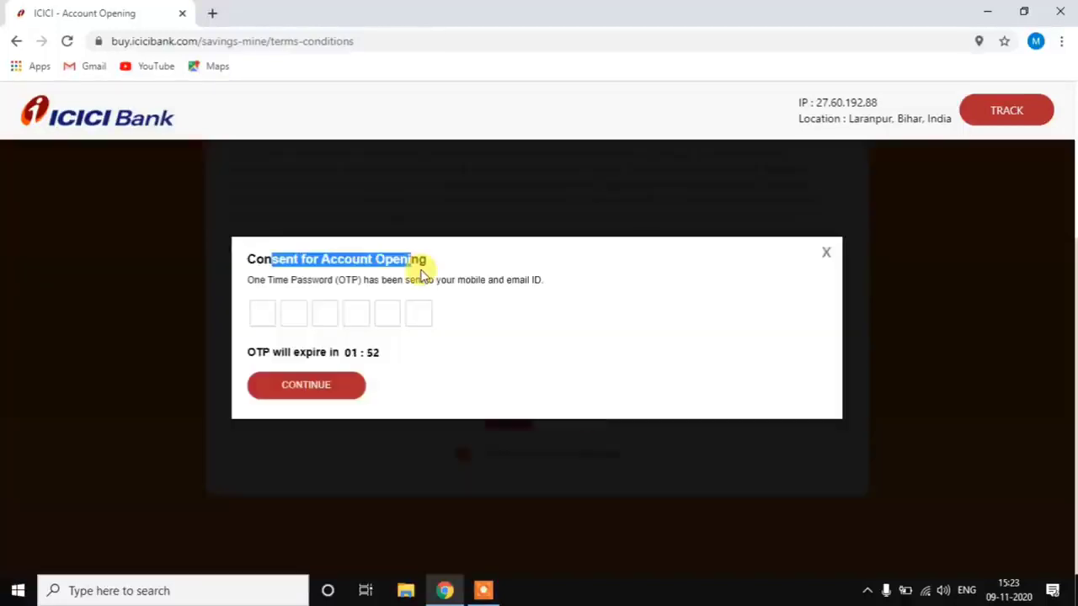
{"action": "left_click", "coordinate": [485, 280]}
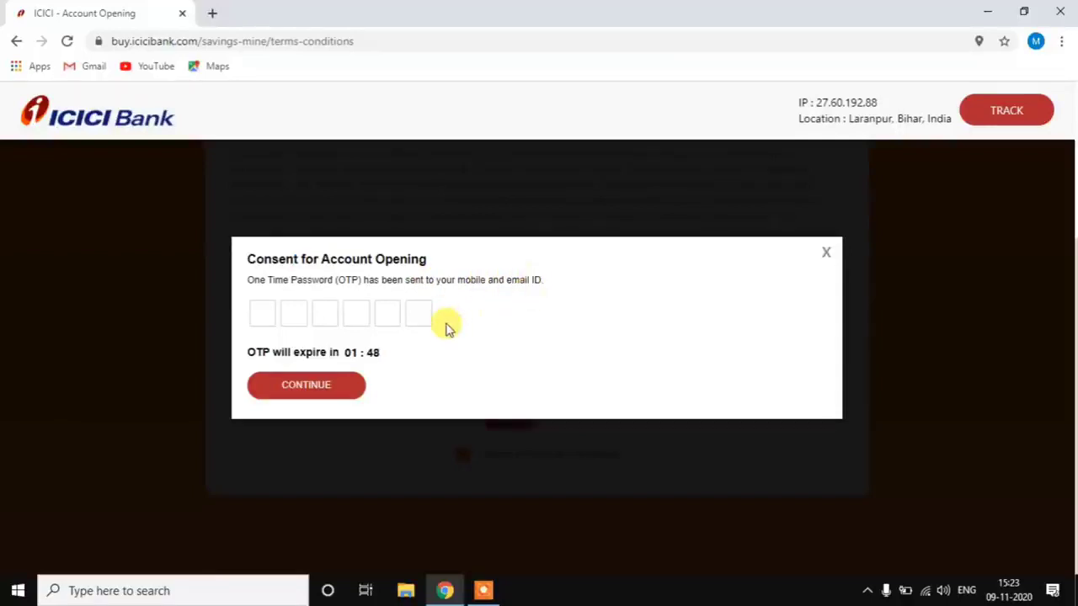
{"action": "left_click", "coordinate": [257, 314]}
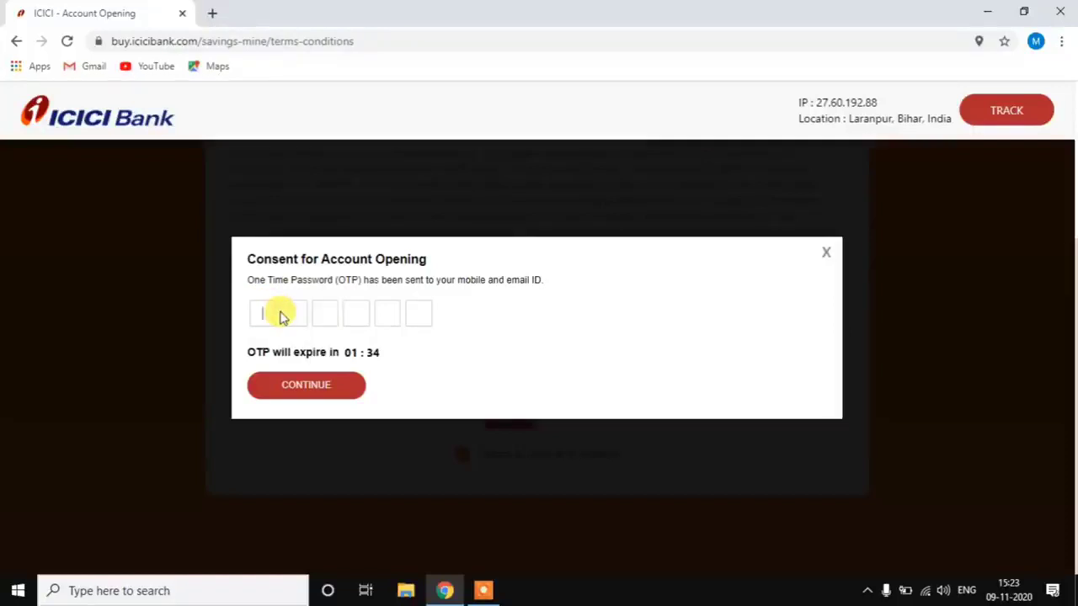
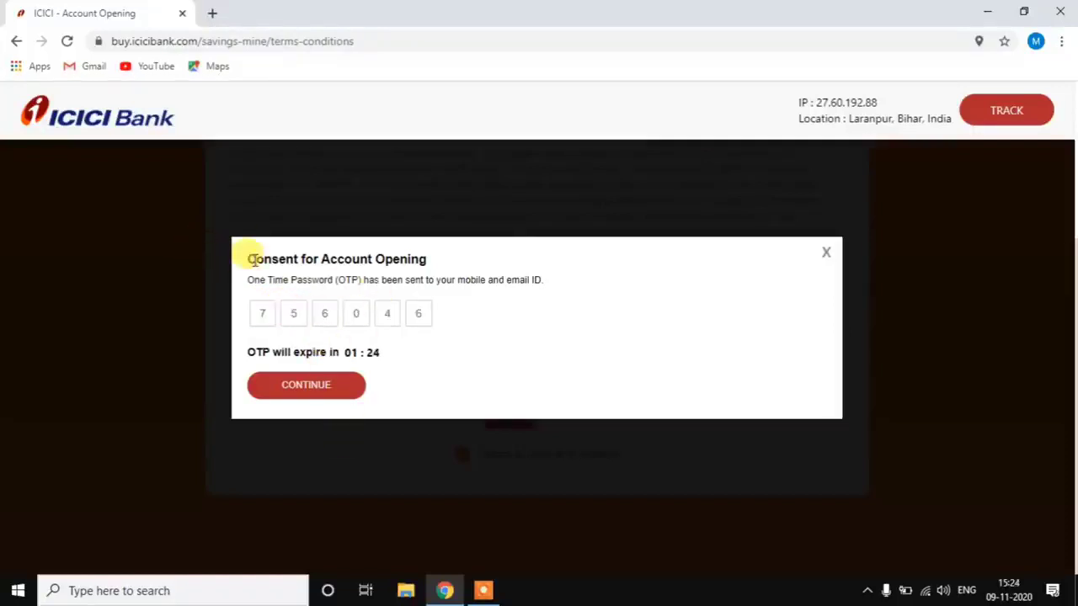
{"action": "left_click", "coordinate": [289, 387]}
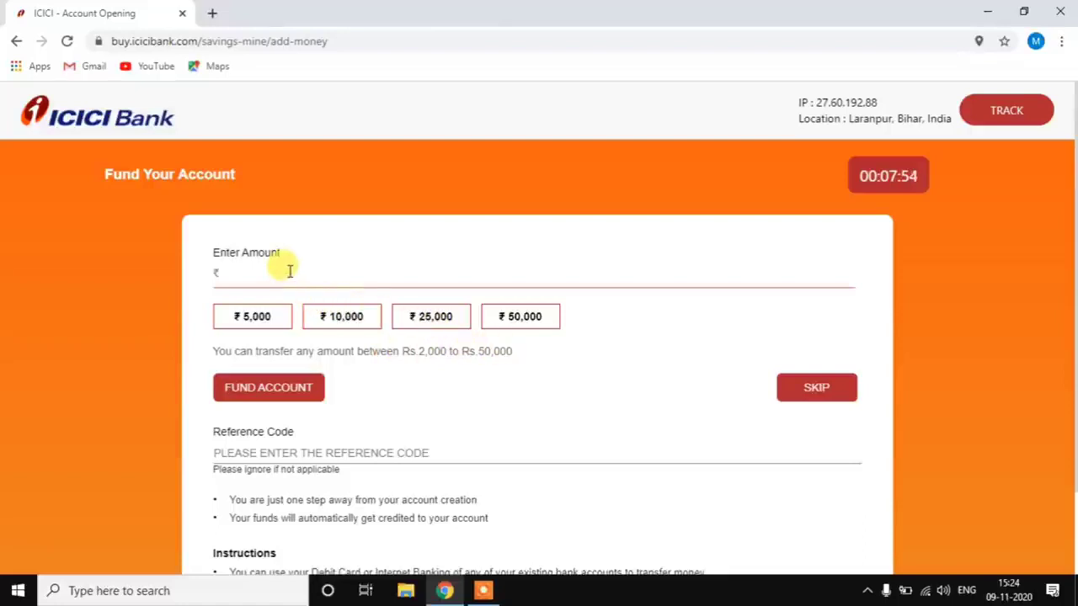
Step: Leave the funding amount empty and skip funding to reach the Congratulations page
{"action": "scroll", "coordinate": [282, 266], "scroll_direction": "down", "scroll_amount": 1}
{"action": "scroll", "coordinate": [278, 268], "scroll_direction": "up", "scroll_amount": 1}
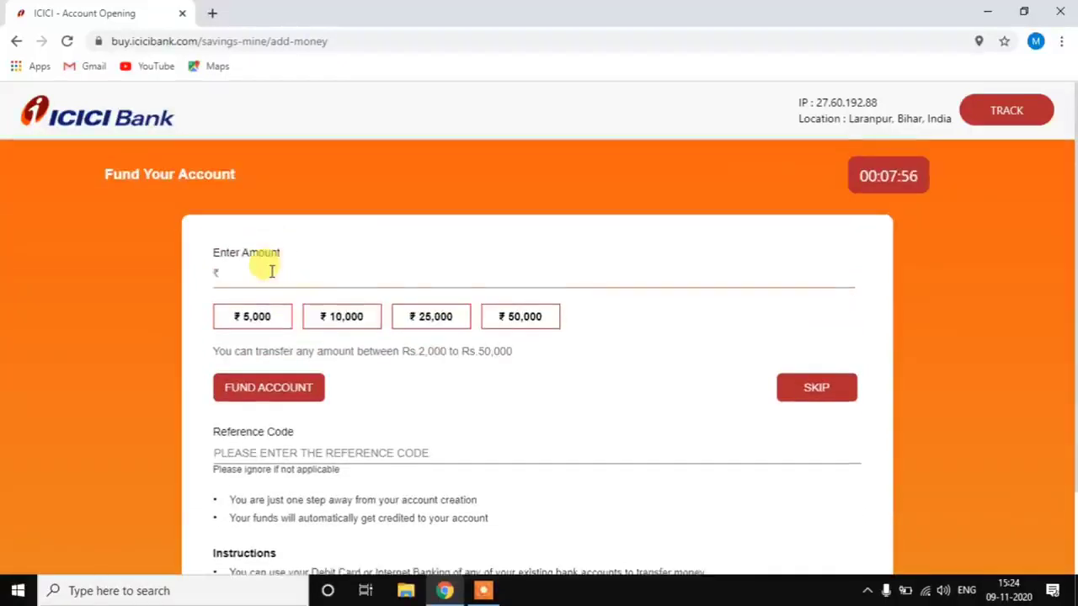
{"action": "left_click", "coordinate": [294, 270]}
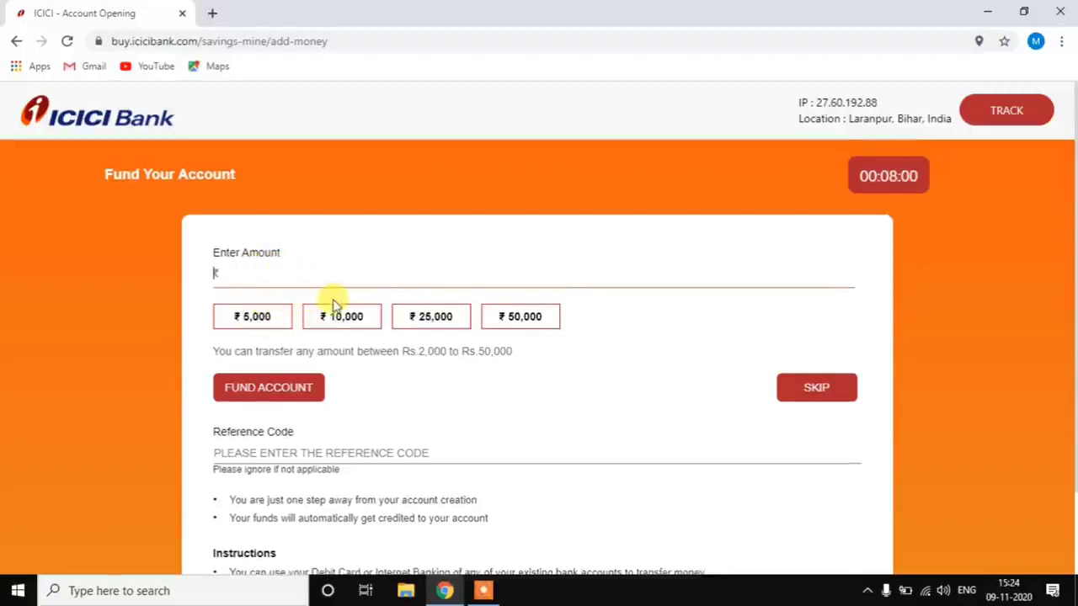
{"action": "left_click", "coordinate": [804, 391]}
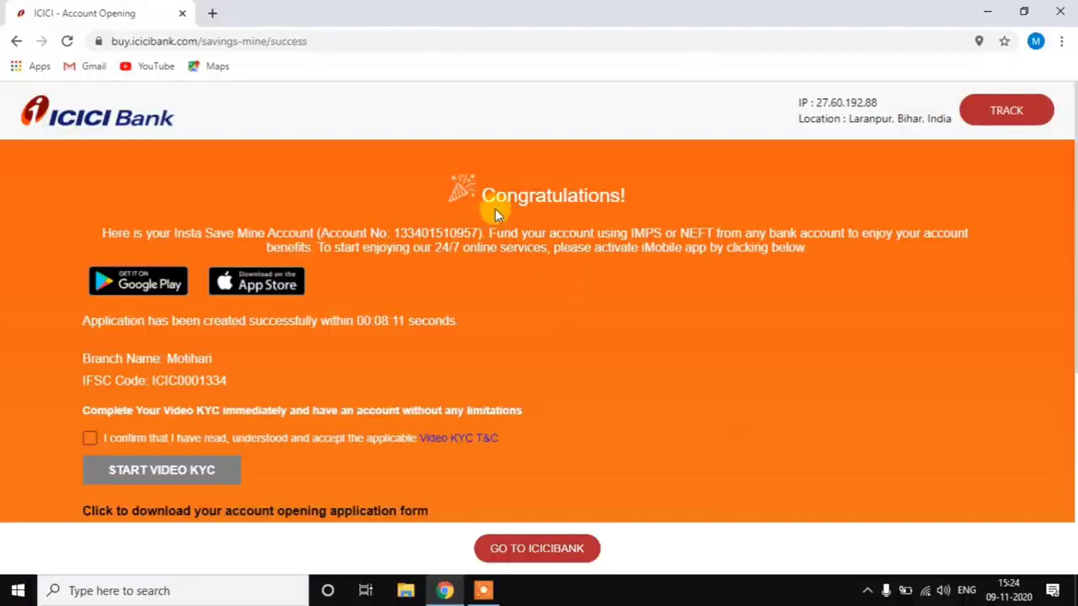
Step: Highlight the new account number, branch name and IFSC code on the success page
{"action": "left_click_drag", "start_coordinate": [333, 321], "coordinate": [164, 359]}
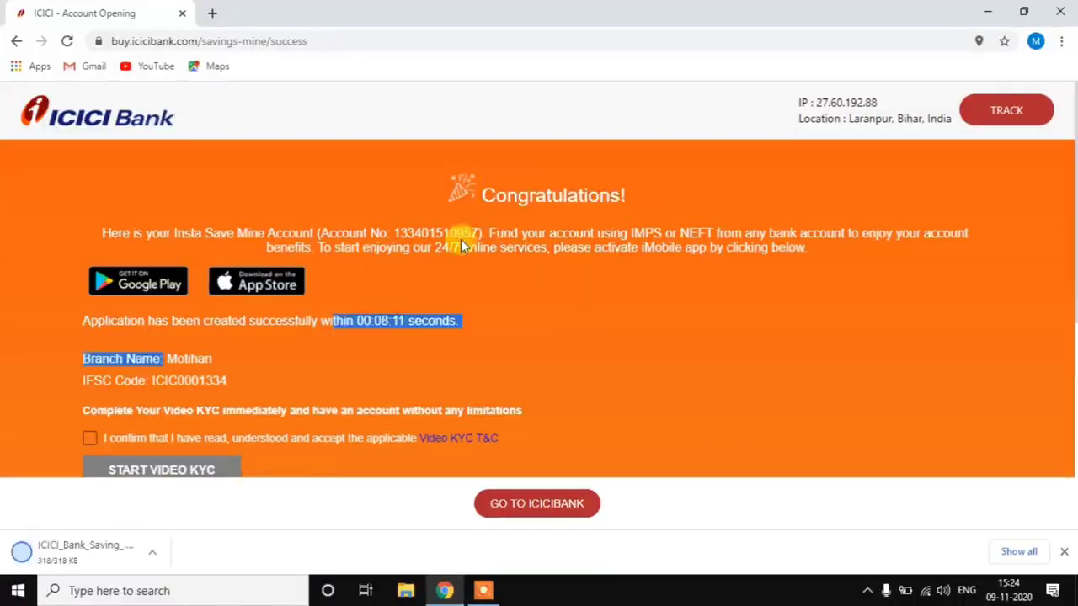
{"action": "left_click_drag", "start_coordinate": [385, 234], "coordinate": [464, 233]}
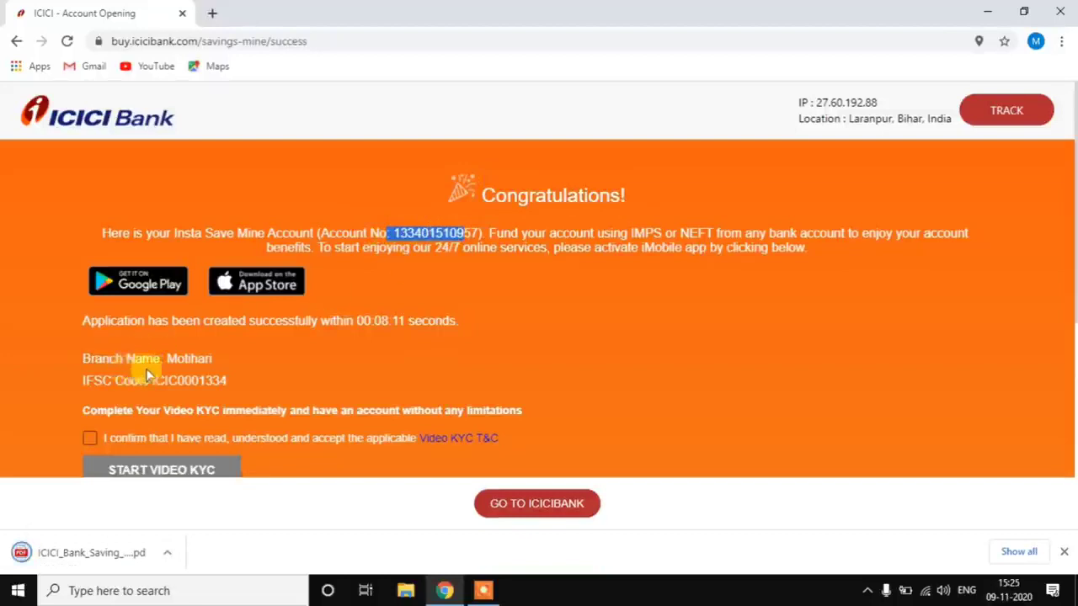
{"action": "left_click_drag", "start_coordinate": [153, 380], "coordinate": [251, 374]}
{"action": "scroll", "coordinate": [593, 323], "scroll_direction": "down", "scroll_amount": 1}
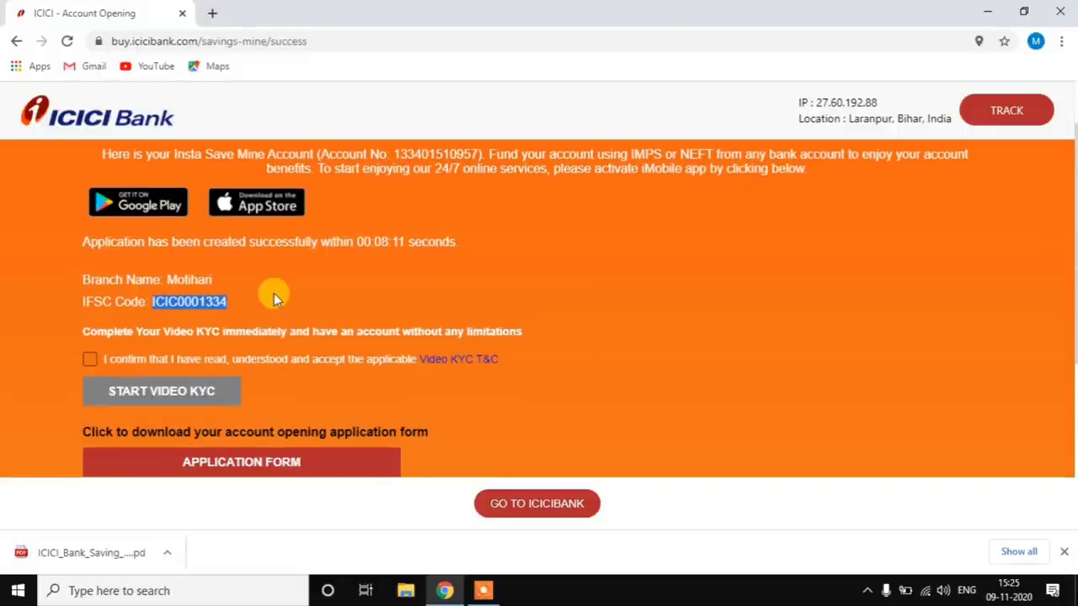
{"action": "left_click", "coordinate": [138, 294]}
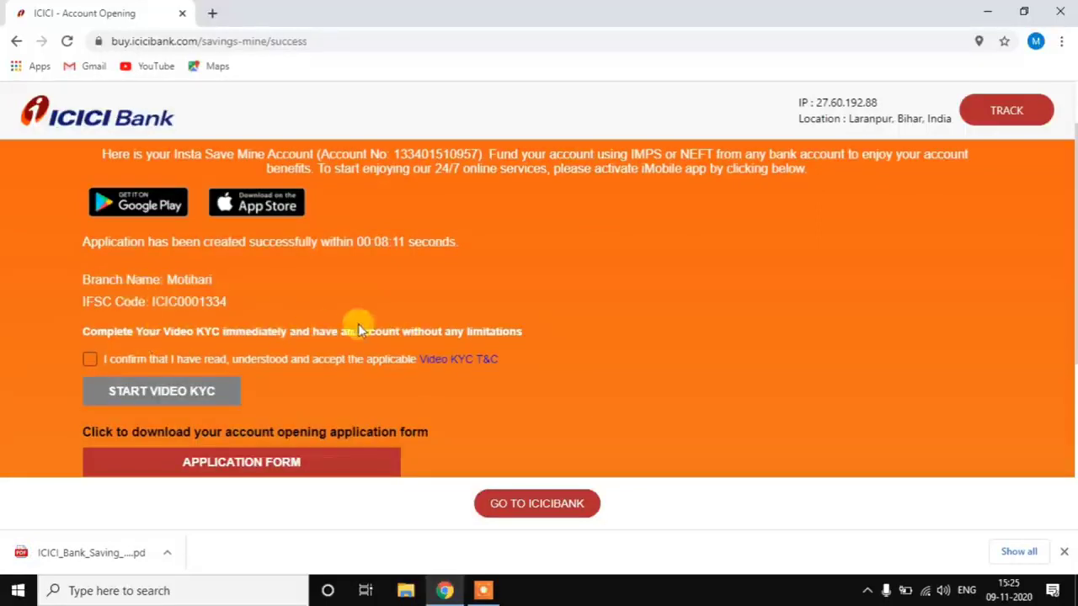
Step: Accept the Video KYC terms and conditions
{"action": "left_click_drag", "start_coordinate": [83, 330], "coordinate": [514, 323]}
{"action": "left_click", "coordinate": [641, 297]}
{"action": "left_click", "coordinate": [88, 360]}
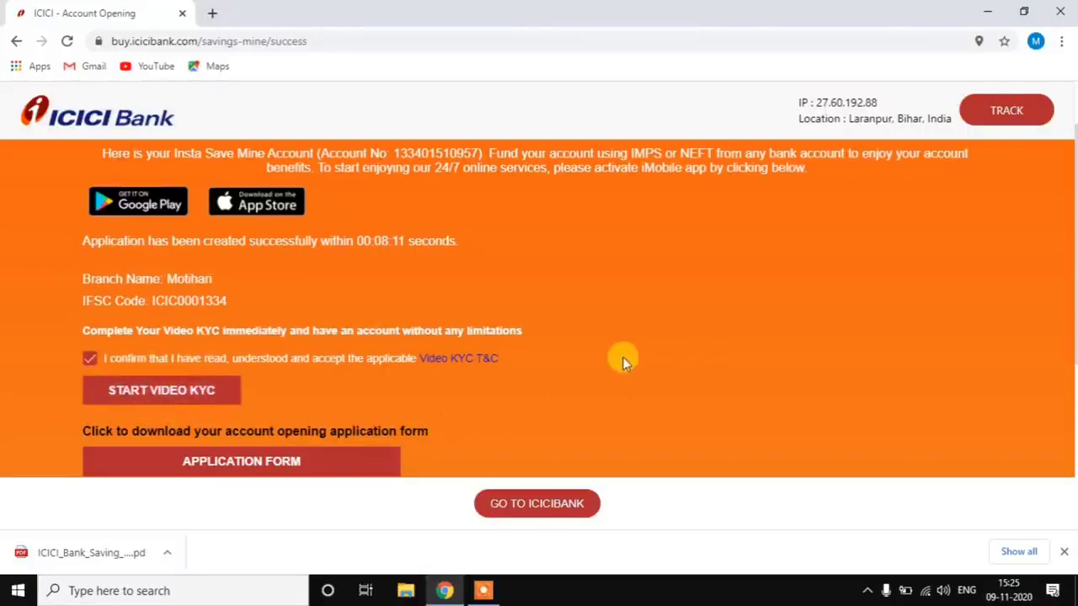
Step: Bring the internet banking user ID and password details into view and highlight them
{"action": "scroll", "coordinate": [623, 357], "scroll_direction": "down", "scroll_amount": 2}
{"action": "scroll", "coordinate": [683, 349], "scroll_direction": "up", "scroll_amount": 1}
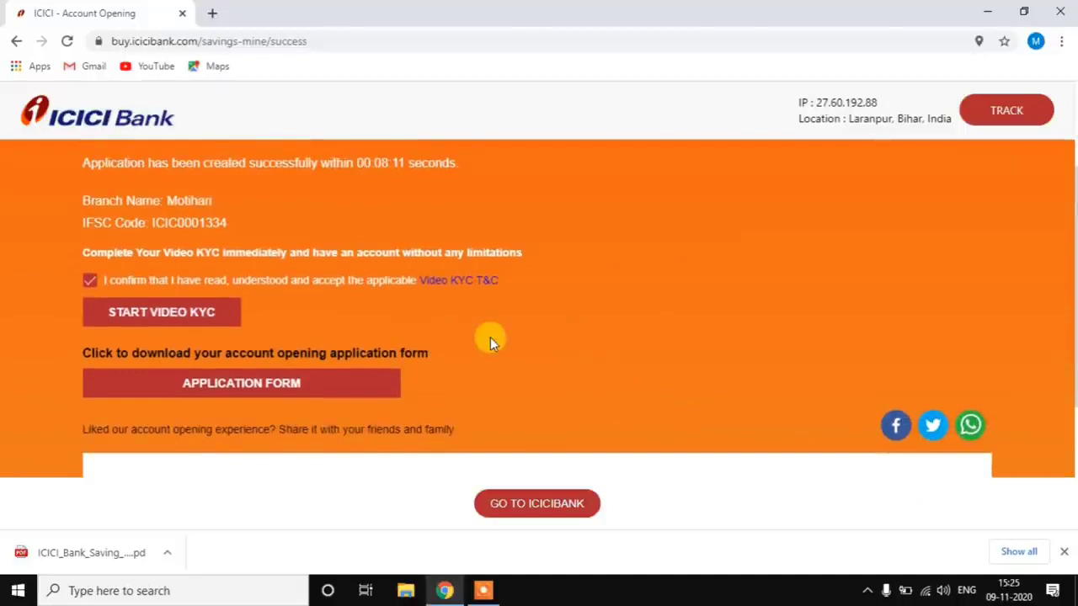
{"action": "scroll", "coordinate": [493, 341], "scroll_direction": "down", "scroll_amount": 2}
{"action": "scroll", "coordinate": [492, 341], "scroll_direction": "down", "scroll_amount": 1}
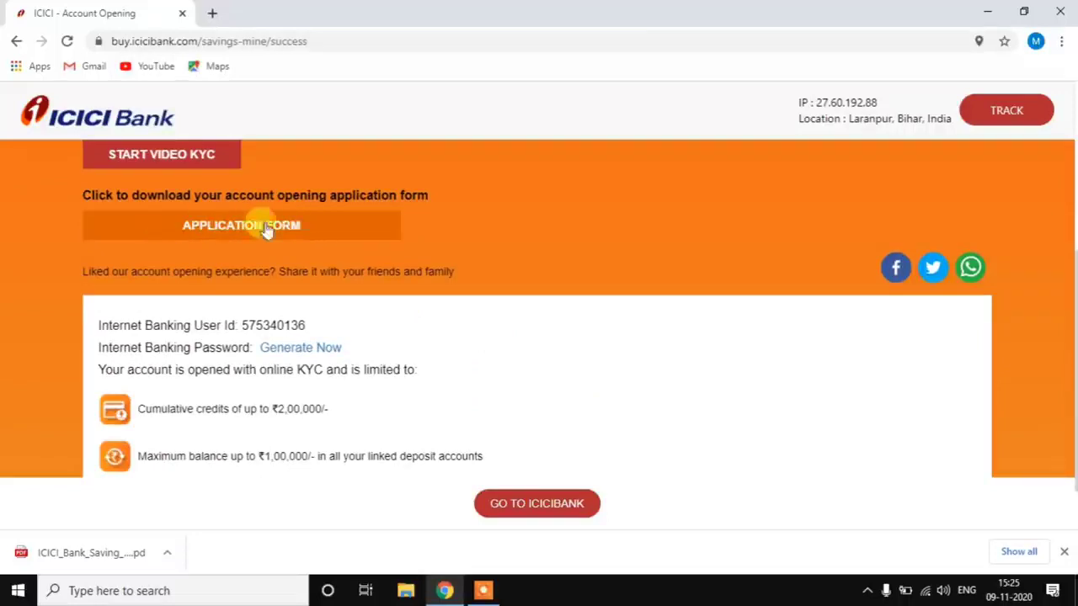
{"action": "scroll", "coordinate": [321, 228], "scroll_direction": "down", "scroll_amount": 3}
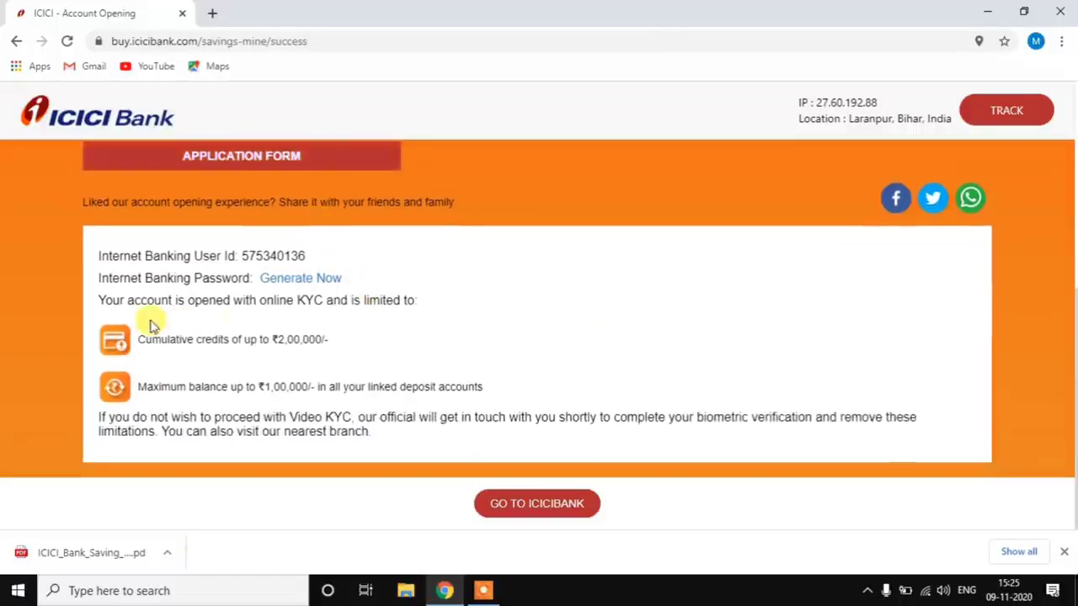
{"action": "left_click_drag", "start_coordinate": [140, 256], "coordinate": [303, 250]}
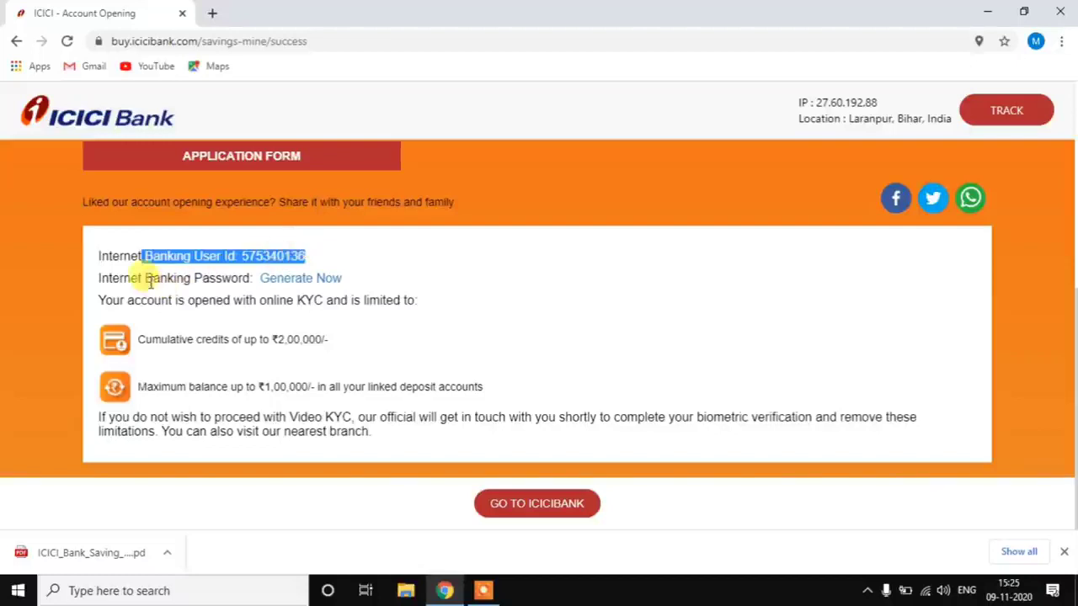
{"action": "left_click_drag", "start_coordinate": [141, 278], "coordinate": [252, 279]}
{"action": "left_click", "coordinate": [291, 278]}
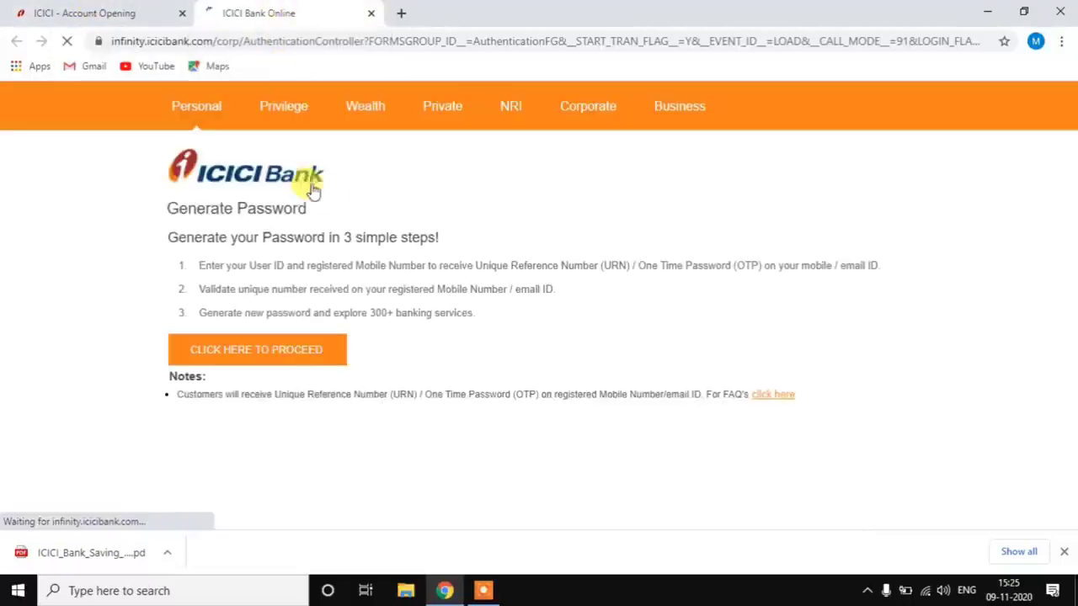
{"action": "left_click_drag", "start_coordinate": [172, 211], "coordinate": [352, 238]}
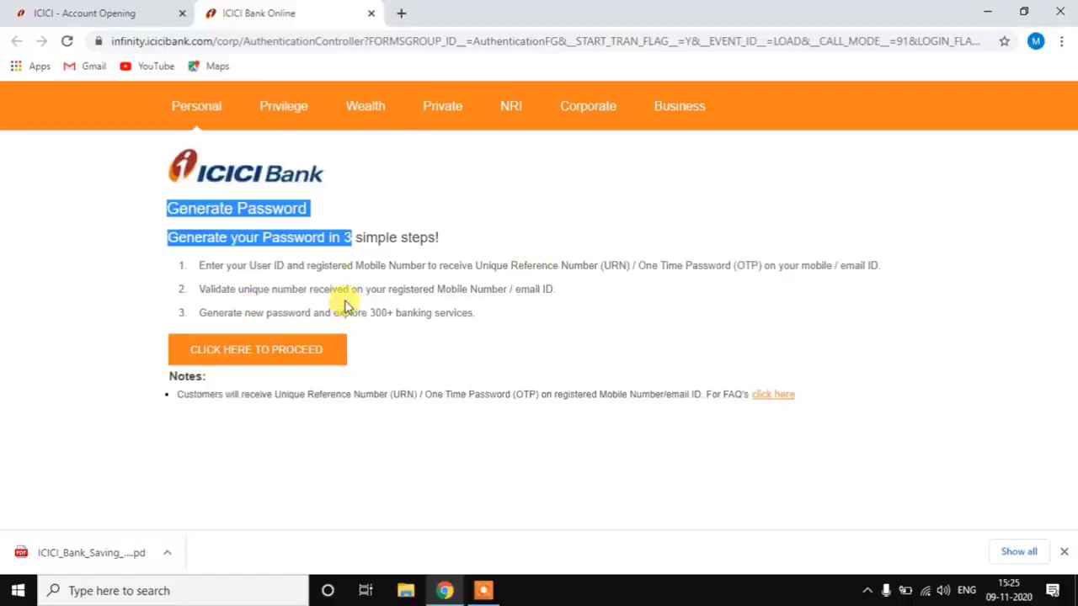
{"action": "left_click", "coordinate": [364, 190]}
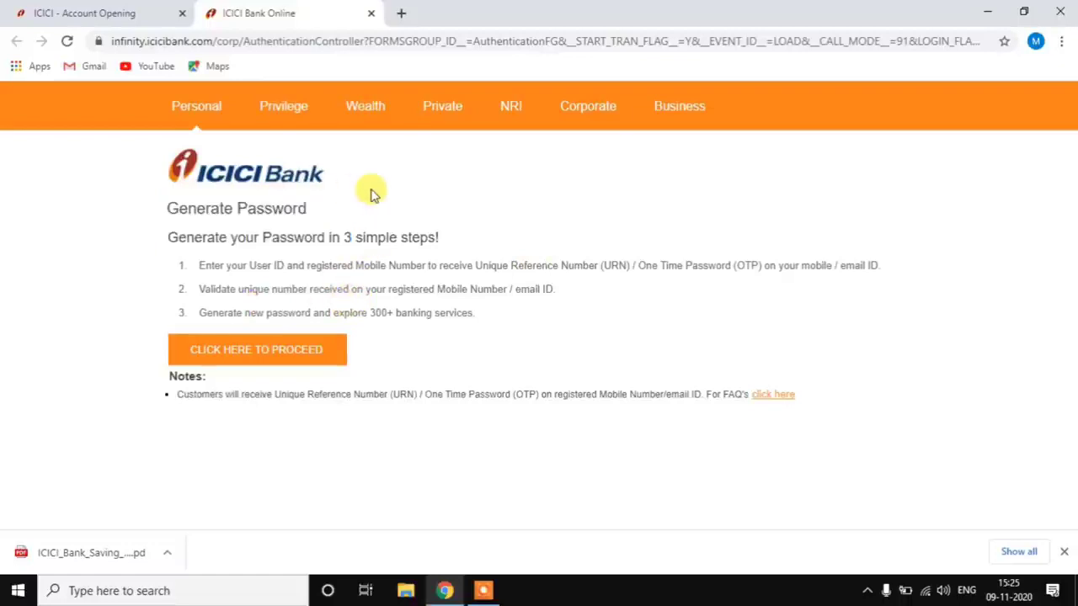
{"action": "left_click", "coordinate": [373, 13]}
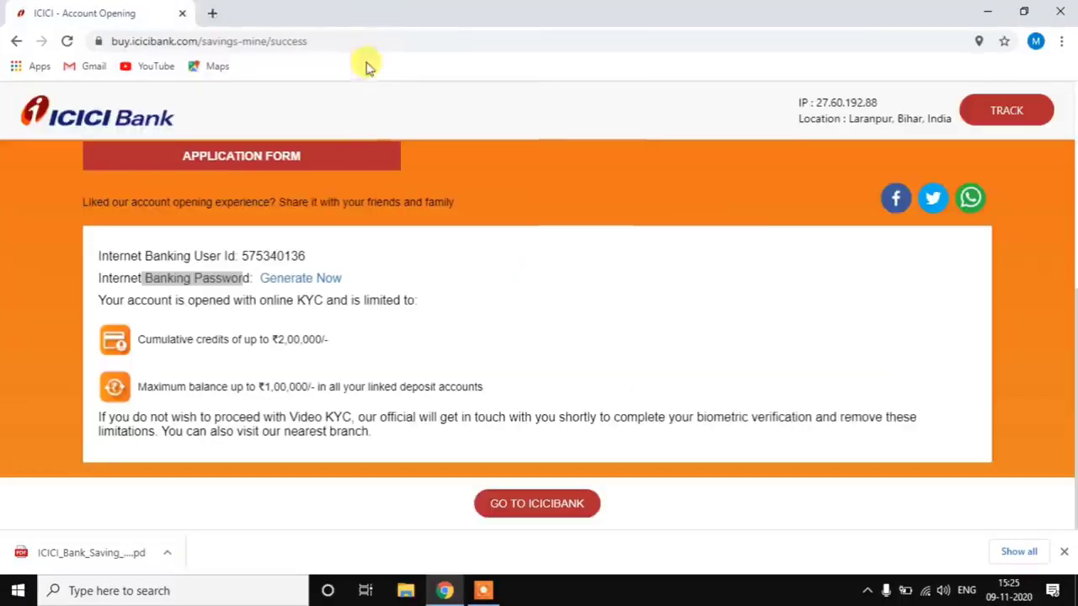
{"action": "left_click", "coordinate": [543, 303]}
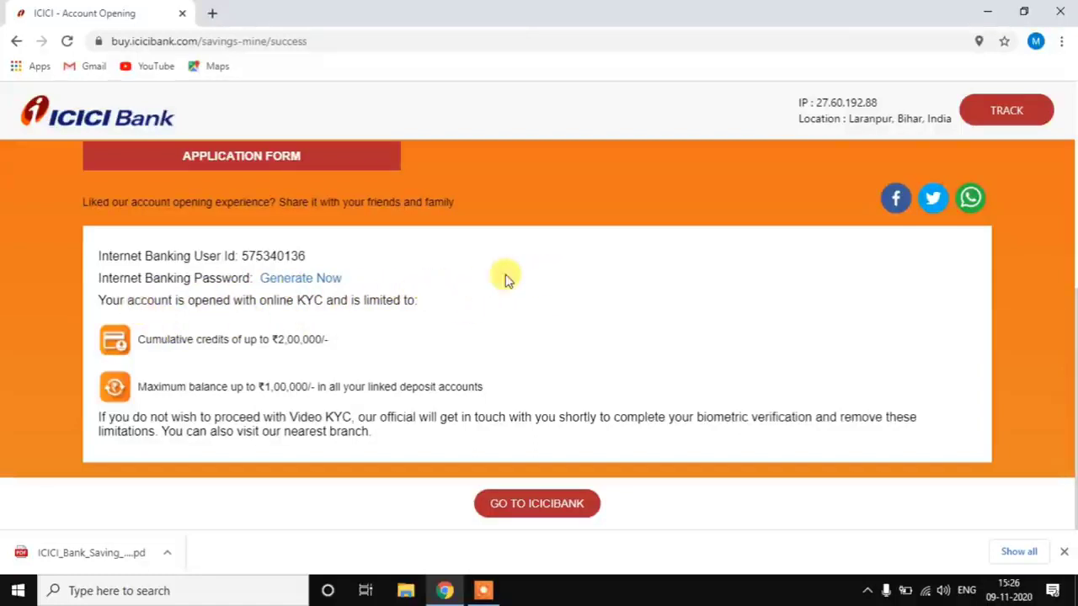
{"action": "left_click_drag", "start_coordinate": [260, 302], "coordinate": [428, 298]}
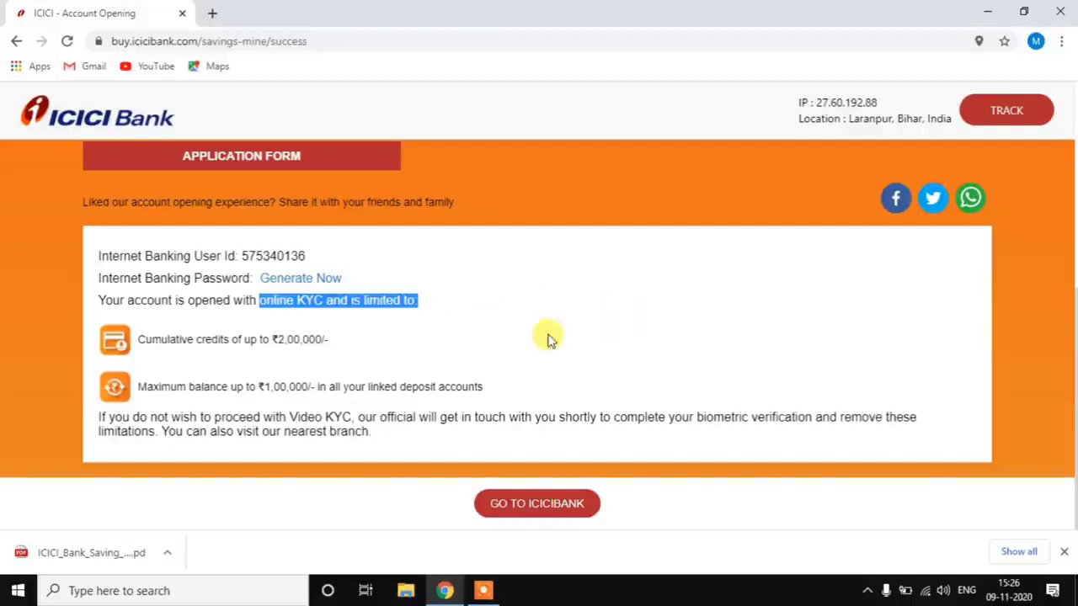
{"action": "scroll", "coordinate": [421, 329], "scroll_direction": "up", "scroll_amount": 5}
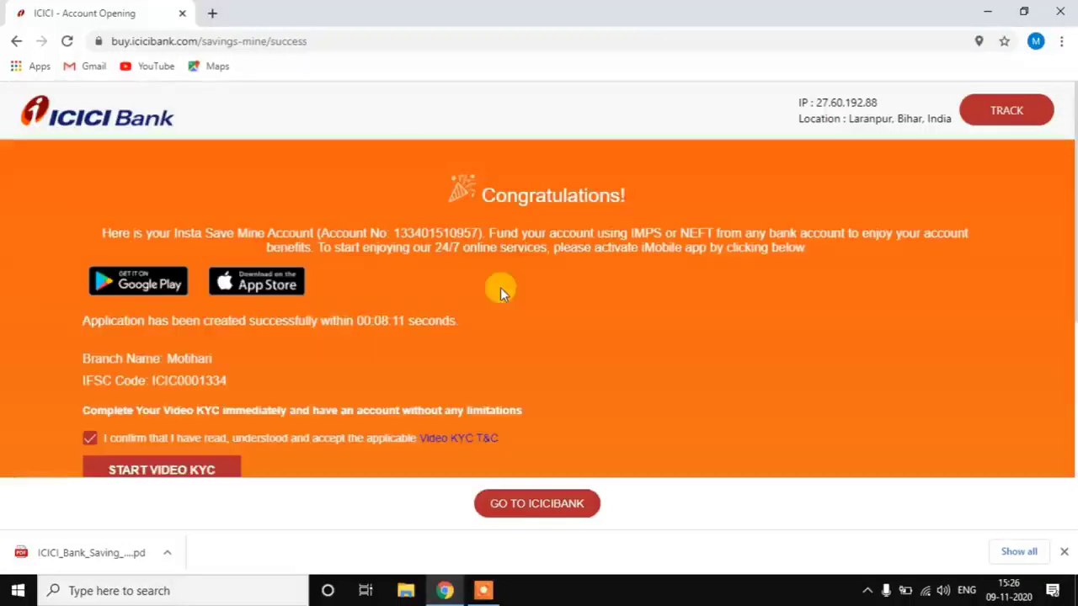